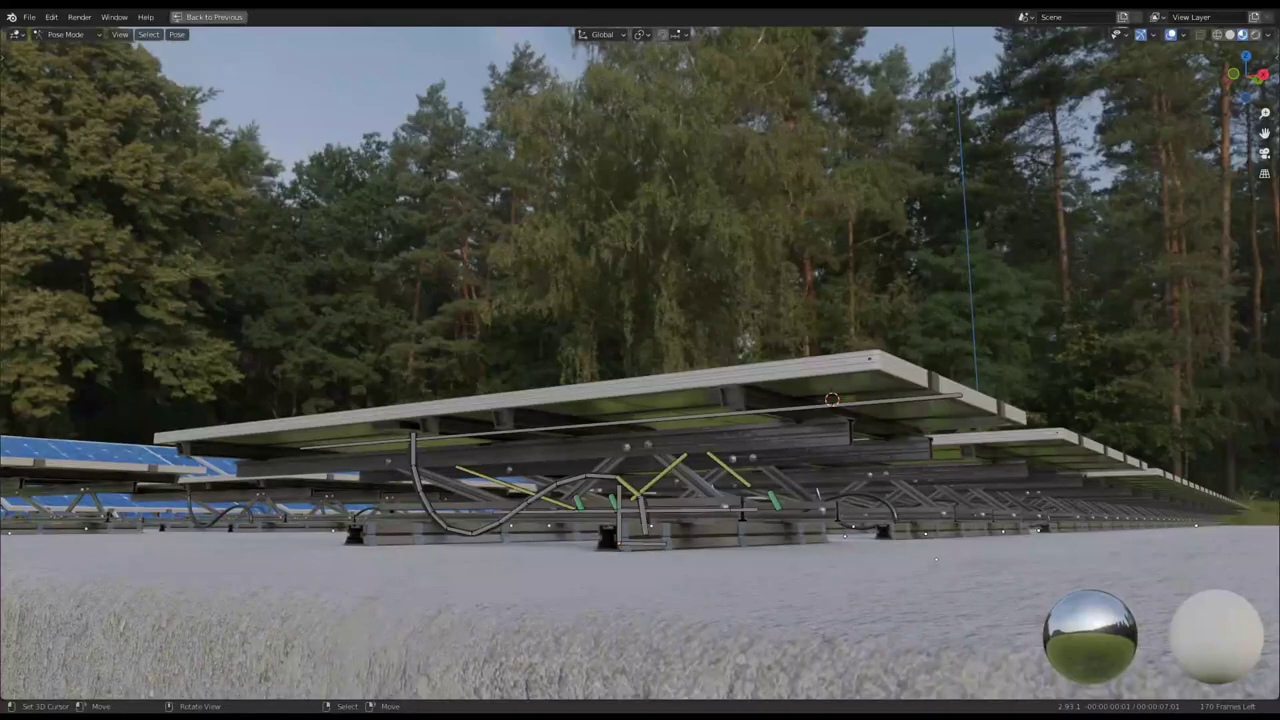
# - Stop the panel-tilt playback at its first frame and orbit to an aerial view of the panel rows
pyautogui.moveTo(926, 288)
pyautogui.mouseDown(button='middle')
pyautogui.moveTo(569, 330)
pyautogui.moveTo(617, 202)
pyautogui.moveTo(583, 250)
pyautogui.moveTo(664, 311)
pyautogui.moveTo(781, 330)
pyautogui.moveTo(981, 224)
pyautogui.moveTo(821, 305)
pyautogui.moveTo(828, 360)
pyautogui.moveTo(820, 324)
pyautogui.moveTo(843, 242)
pyautogui.moveTo(836, 303)
pyautogui.moveTo(739, 289)
pyautogui.moveTo(878, 256)
pyautogui.mouseUp(button='middle')
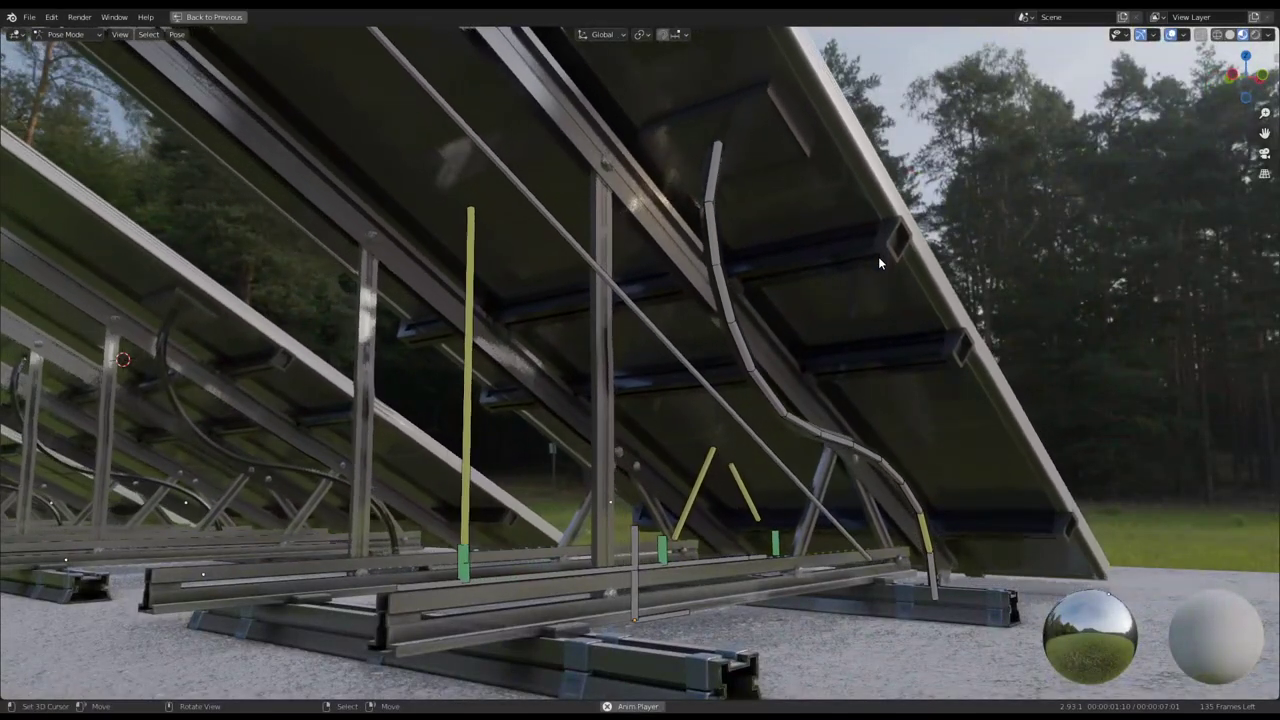
pyautogui.moveTo(878, 256); pyautogui.dragTo(710, 253, button='middle')
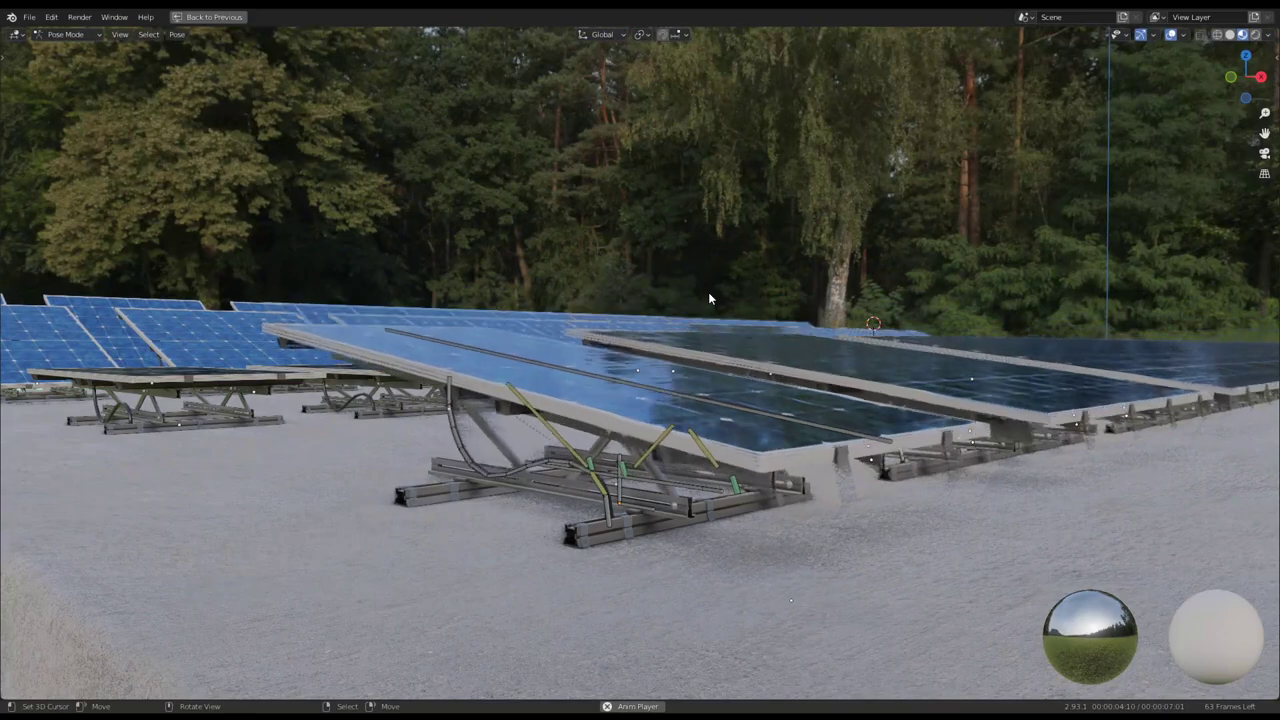
pyautogui.press('Escape')
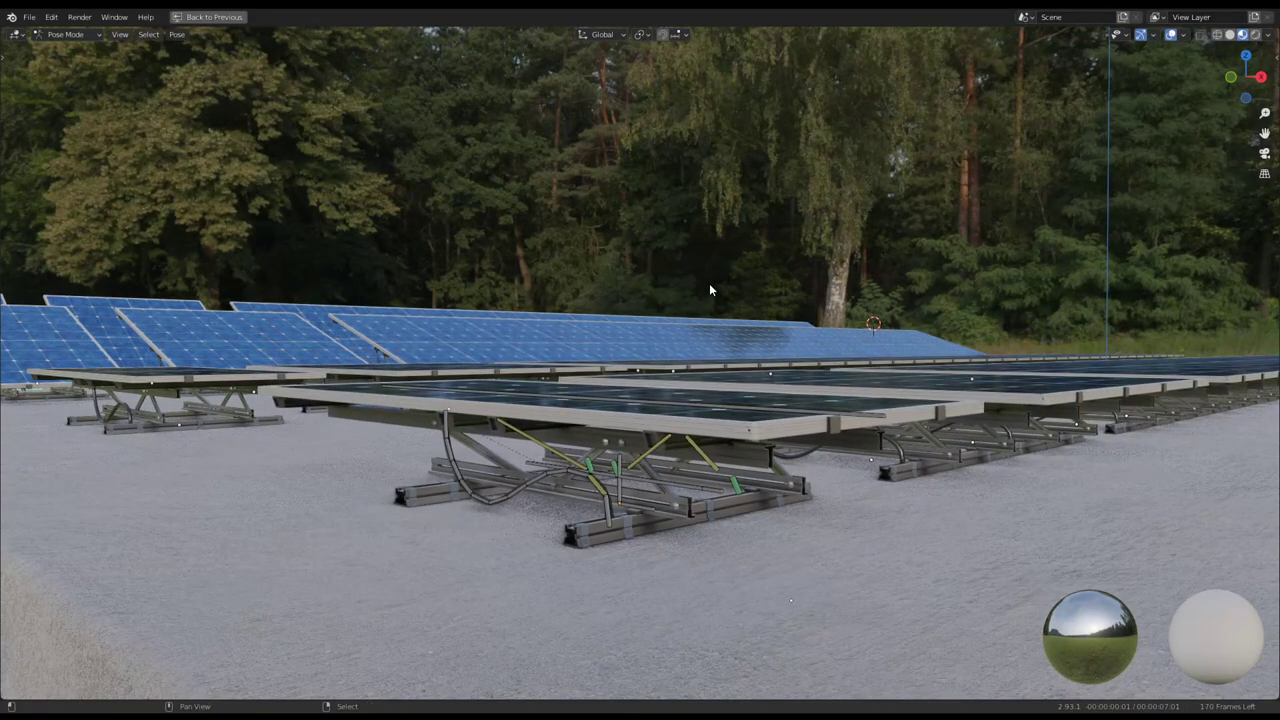
pyautogui.moveTo(709, 283)
pyautogui.mouseDown(button='middle')
pyautogui.moveTo(700, 241)
pyautogui.moveTo(770, 507)
pyautogui.moveTo(756, 440)
pyautogui.mouseUp(button='middle')
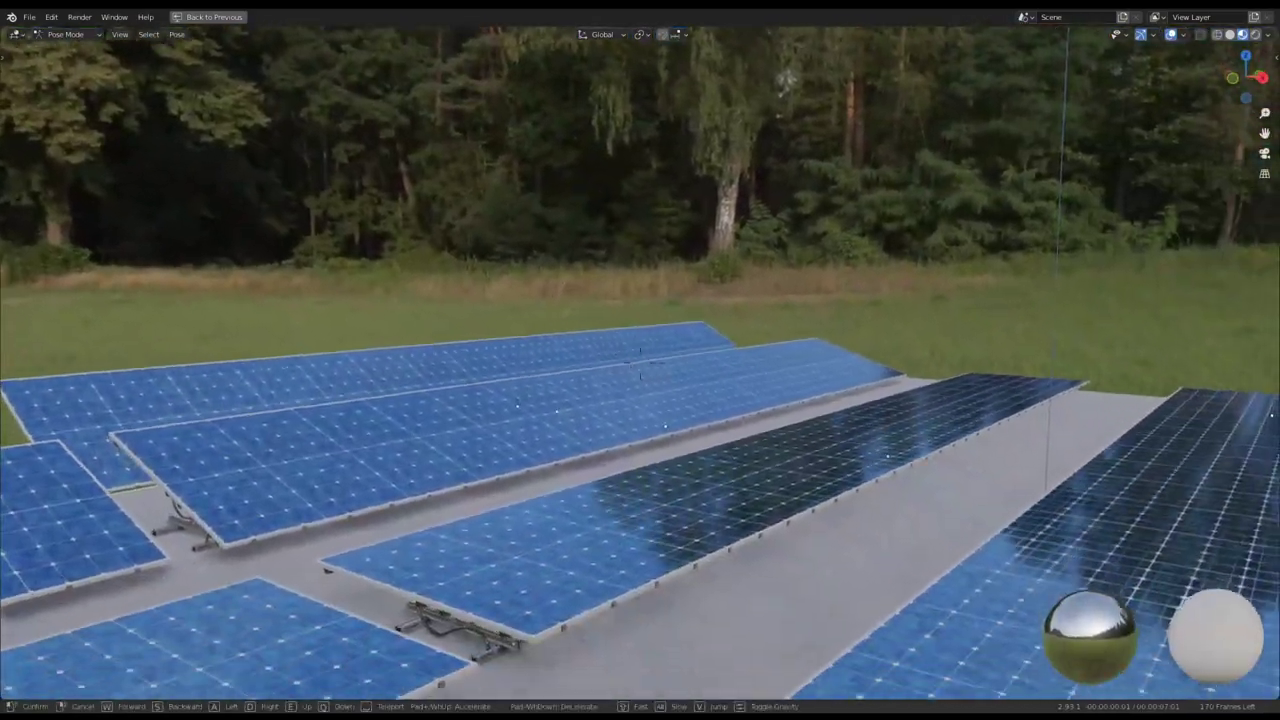
# - Walk forward to a panel close-up, back along a row, then sideways over the concrete walkway
pyautogui.press('w')
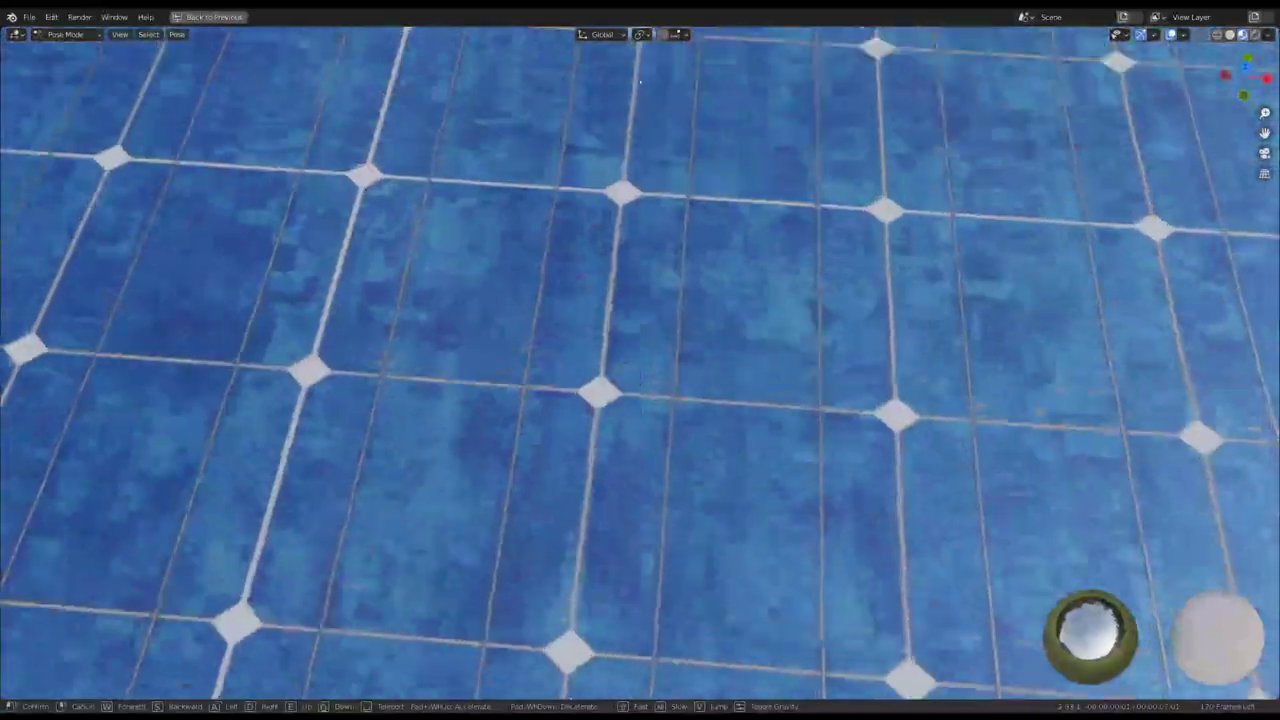
pyautogui.press('s')
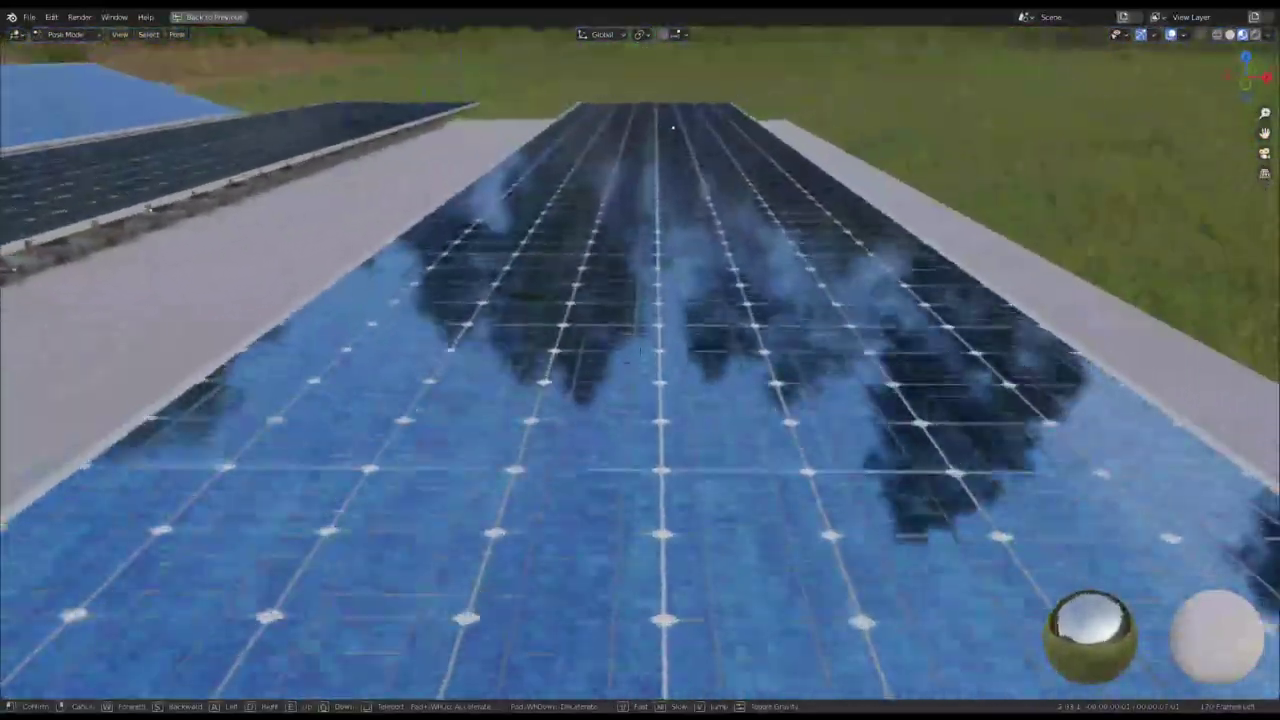
pyautogui.press('a')
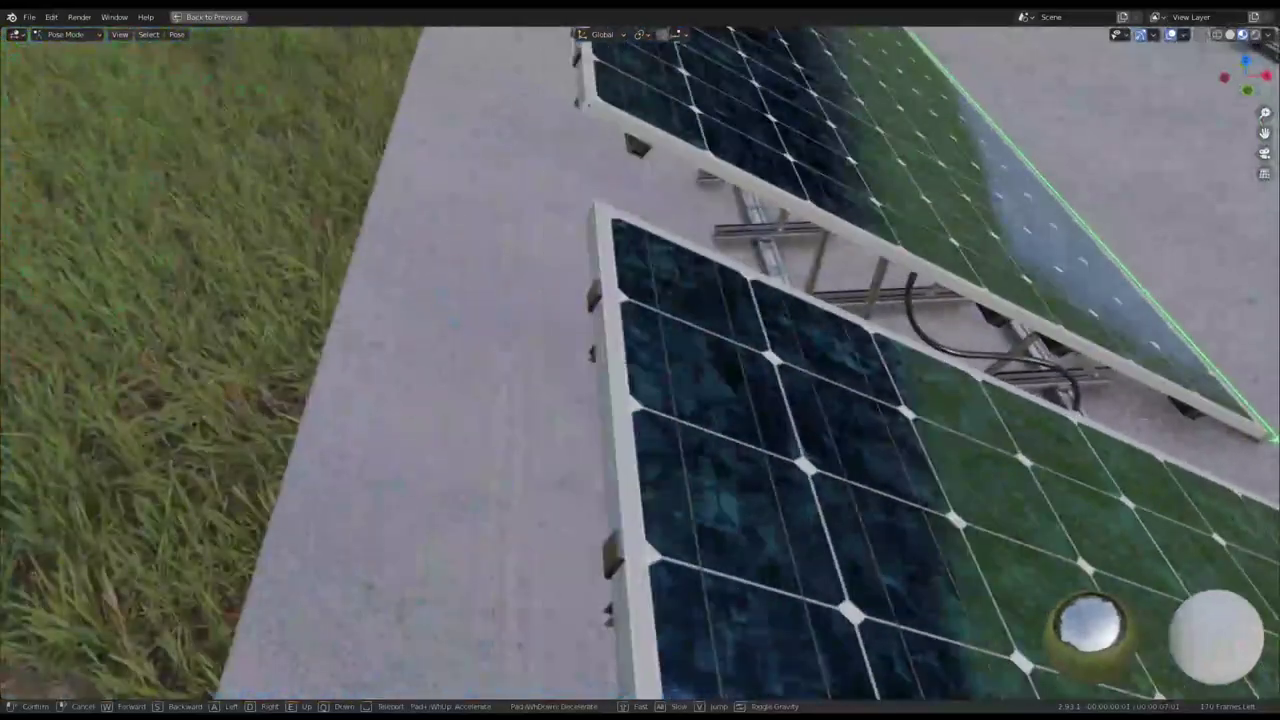
# - Leave walk navigation and zoom out to see the whole panel platform on the grass
pyautogui.press('Escape')
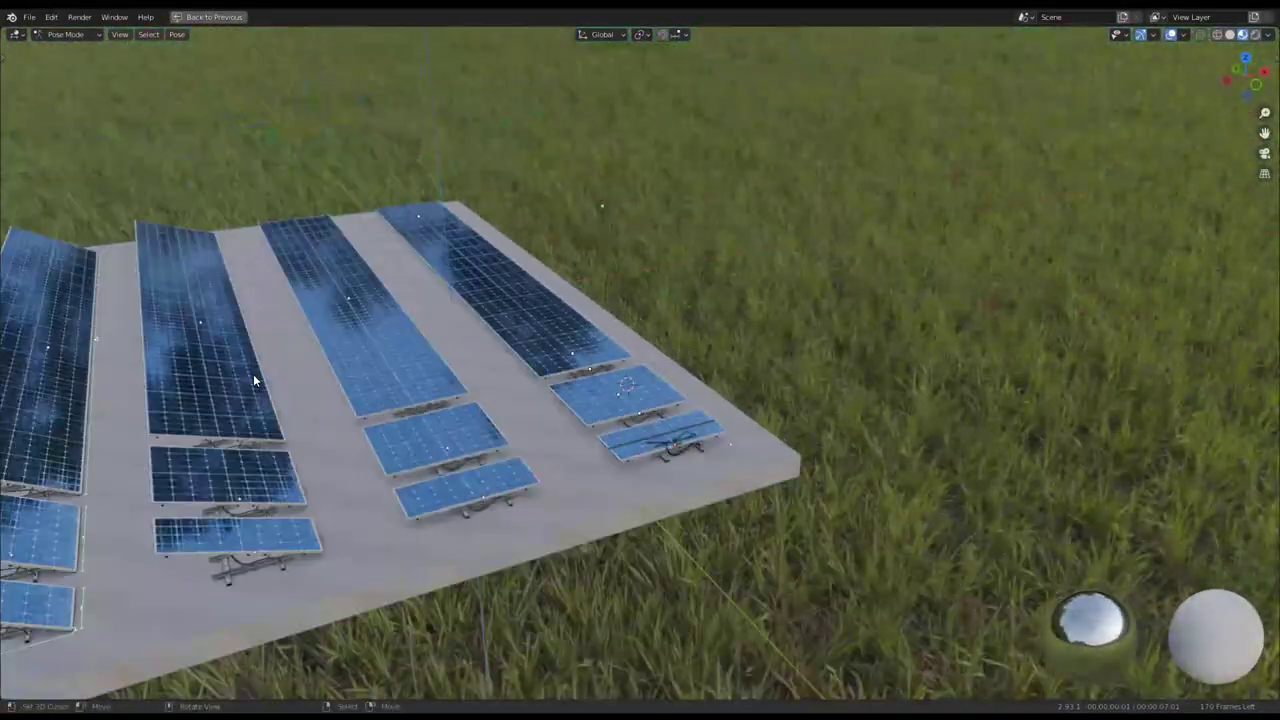
pyautogui.moveTo(569, 362); pyautogui.dragTo(120, 534, button='middle')
pyautogui.scroll(-5, 120, 534)
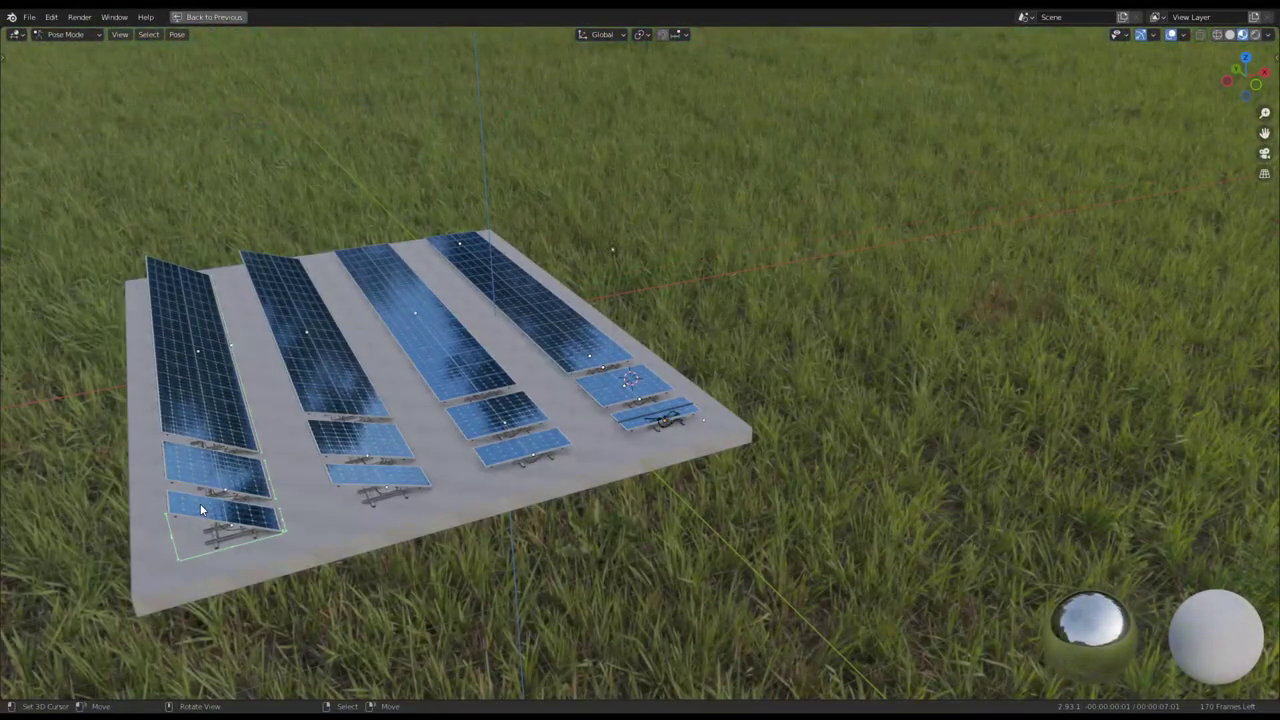
pyautogui.scroll(2, 200, 510)
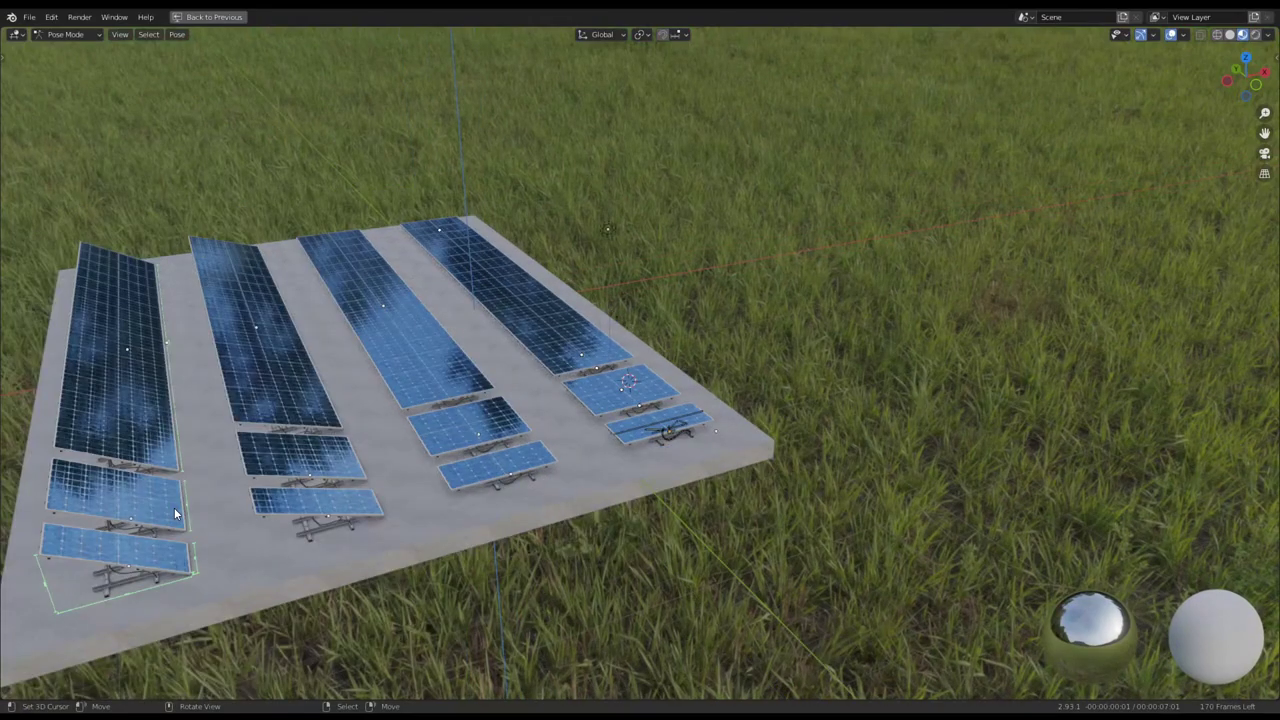
# - Lower the view to ground level beside a panel row and resume walk navigation
pyautogui.moveTo(113, 556); pyautogui.dragTo(711, 343, button='middle')
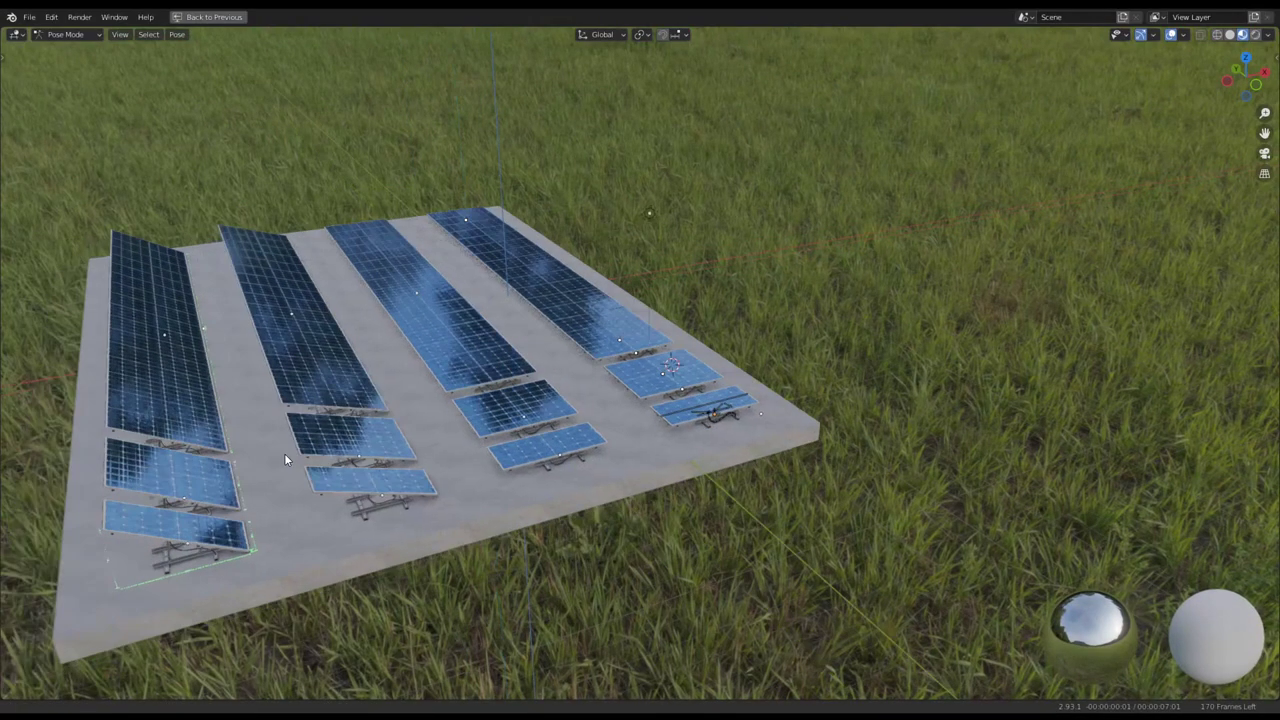
pyautogui.scroll(5, 711, 343)
pyautogui.hotkey('shift', '`')
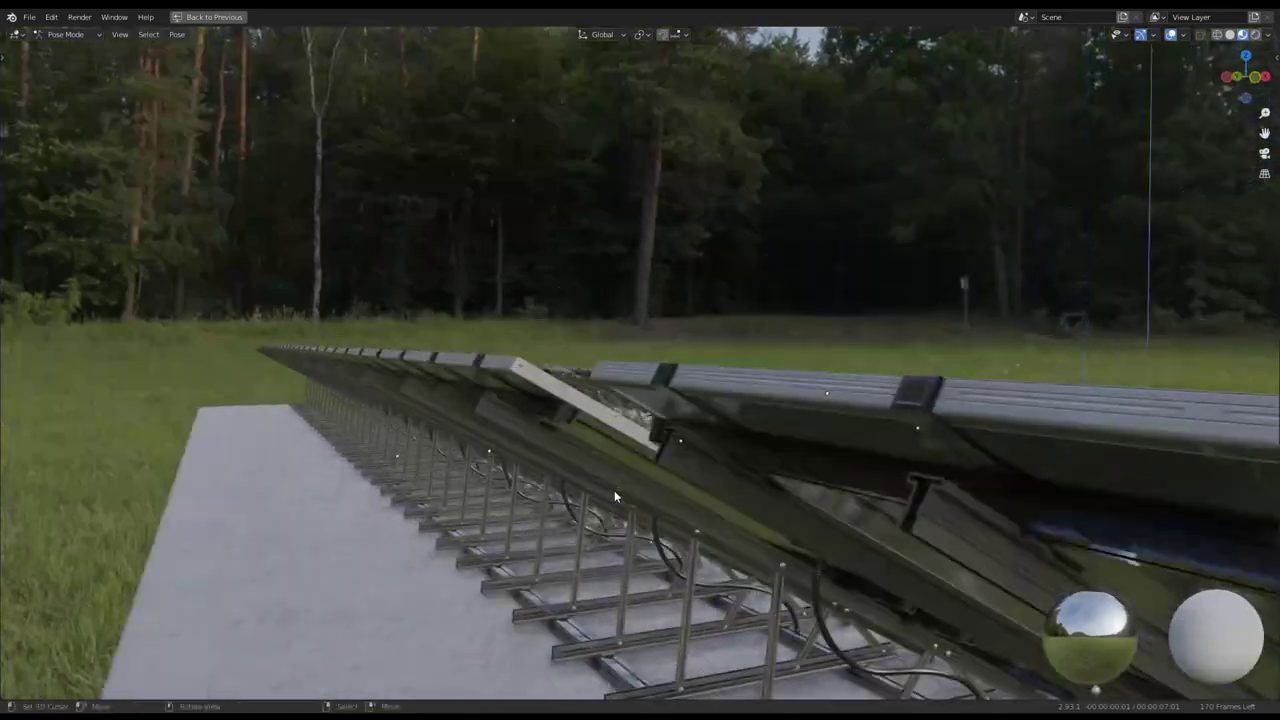
# - Walk beneath the tilted panels past the support frames and cables, then tilt up toward the undersides
pyautogui.press('w')
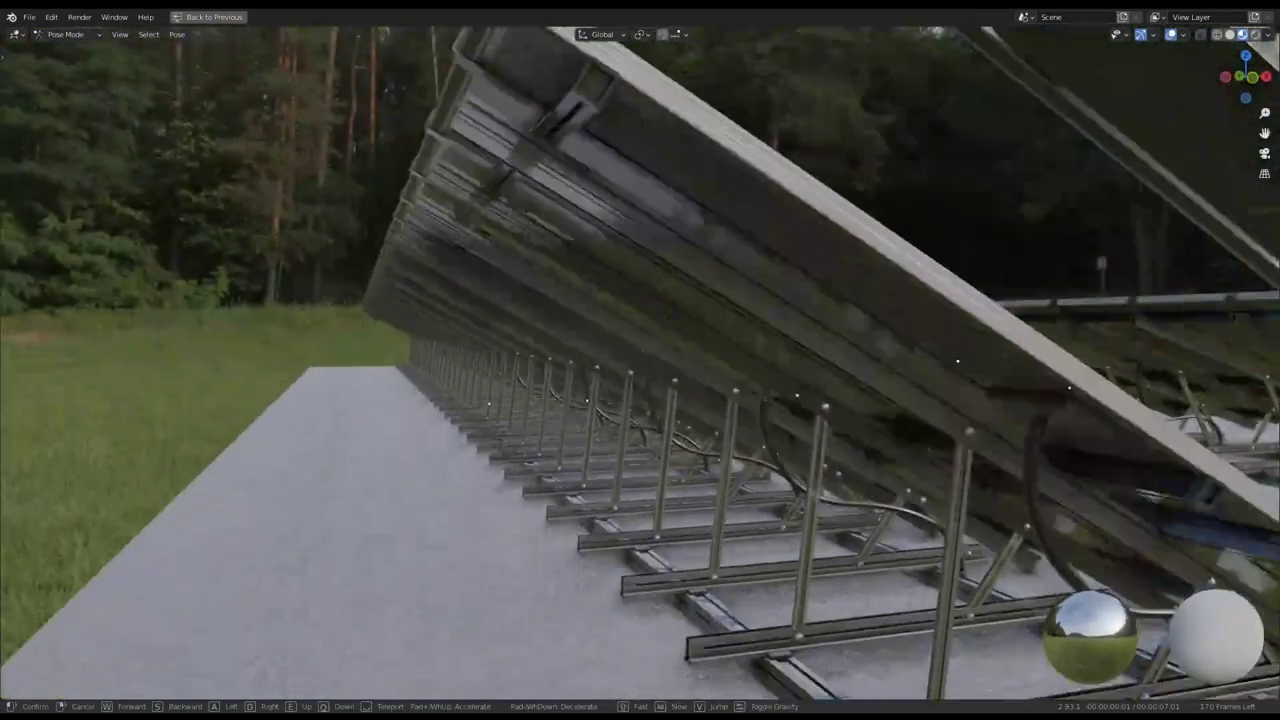
pyautogui.press('s')
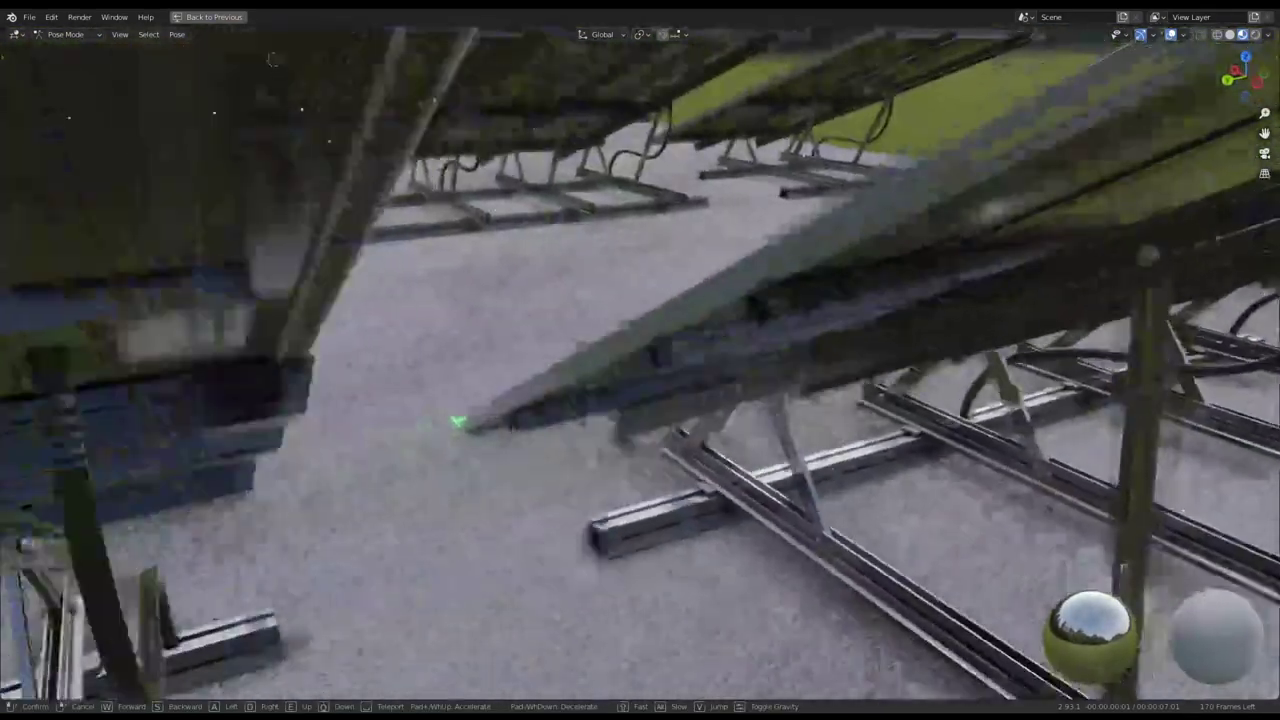
pyautogui.press('a')
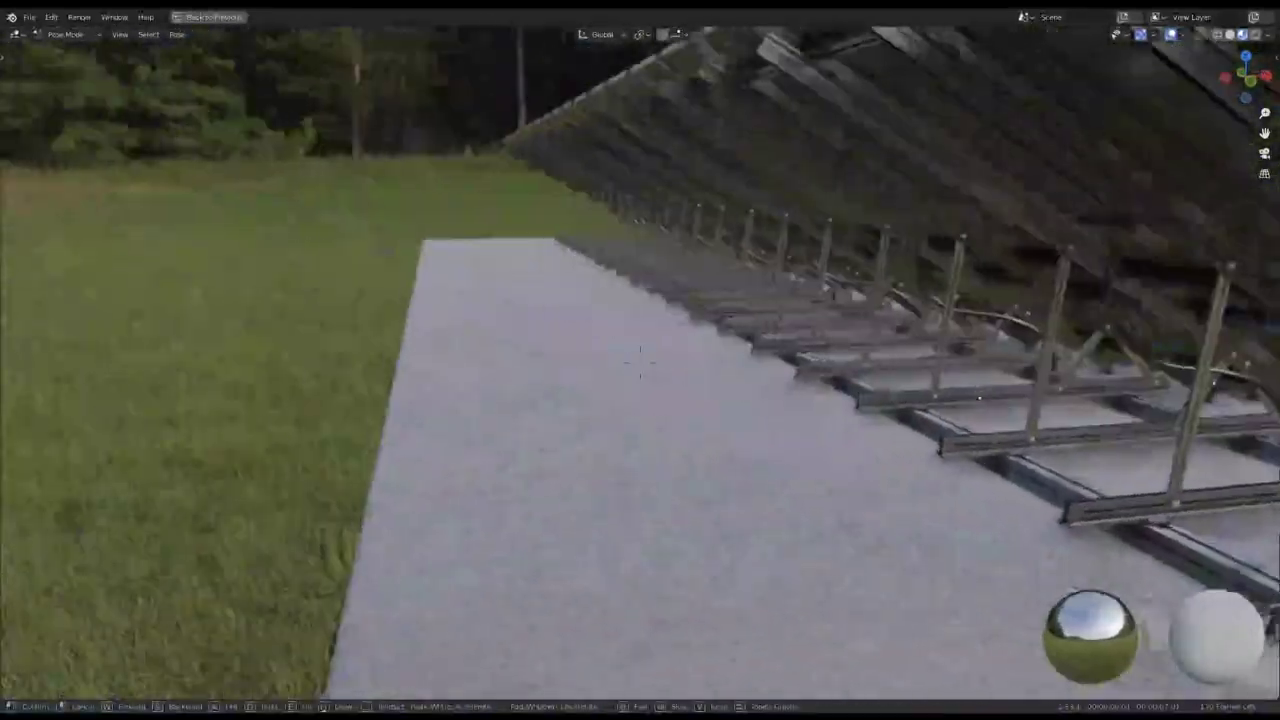
pyautogui.hotkey('shift', '`')
pyautogui.press('w')
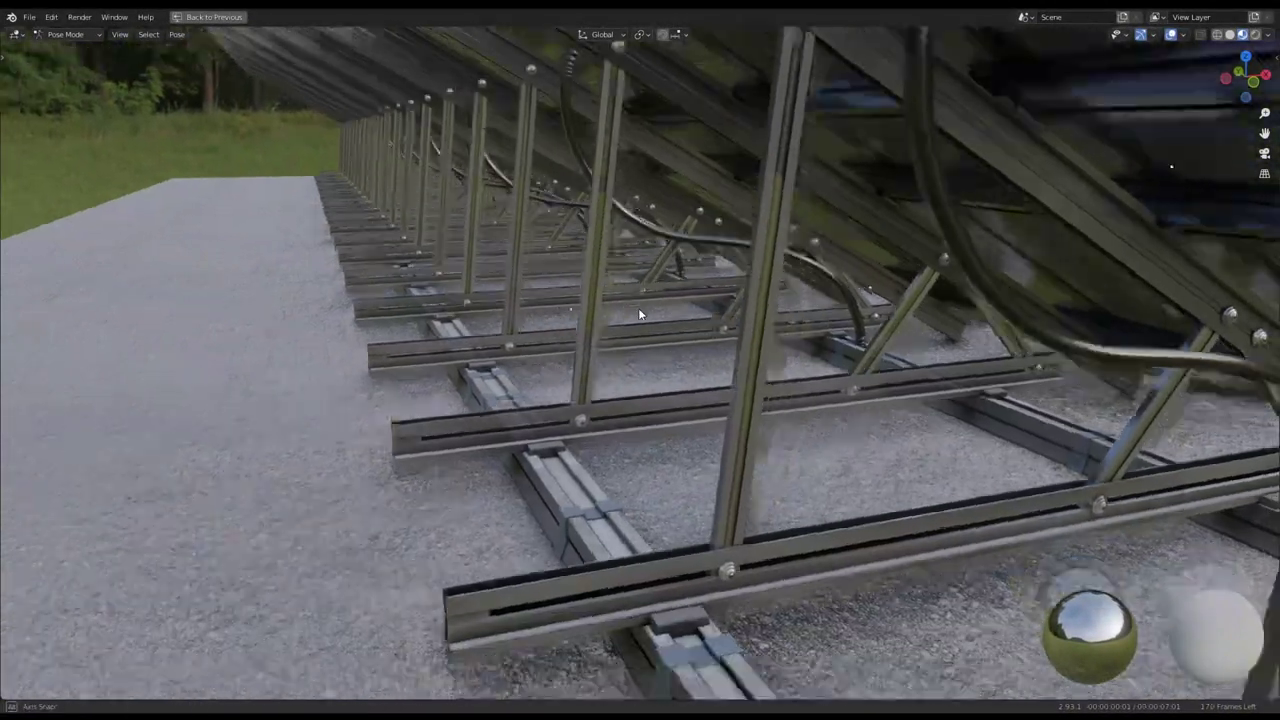
pyautogui.press('d')
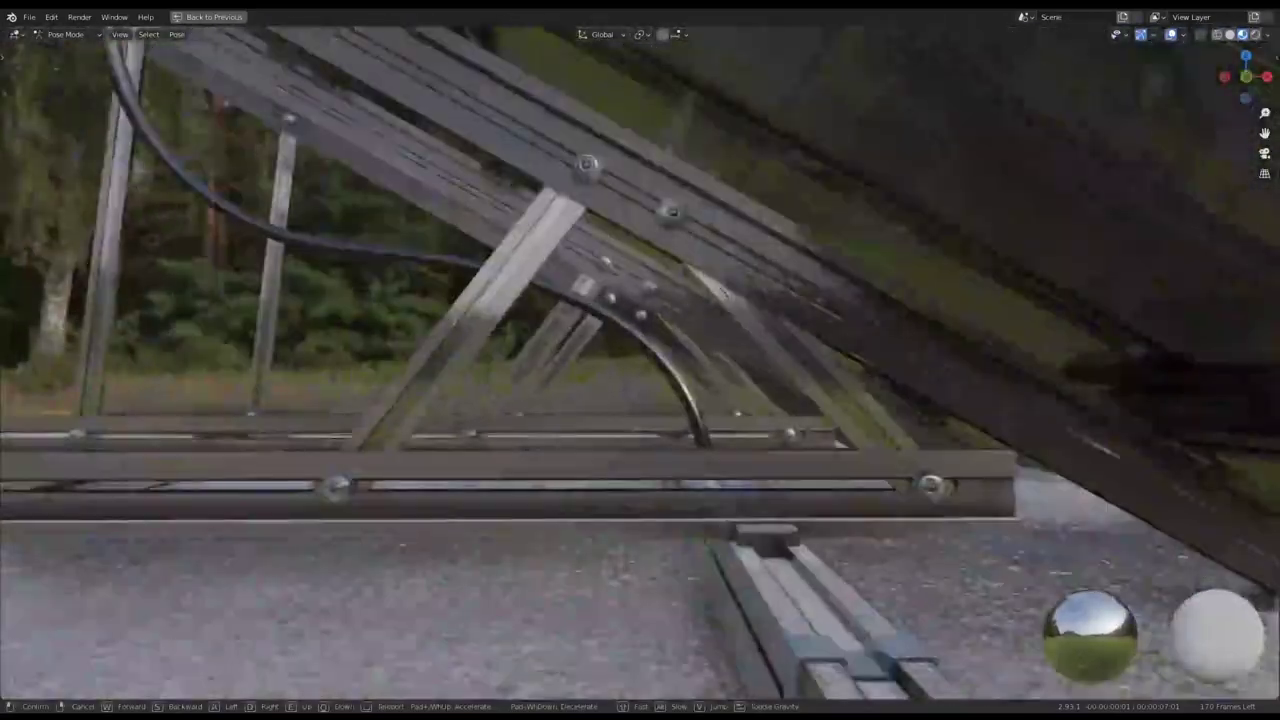
pyautogui.press('w')
pyautogui.press('w')
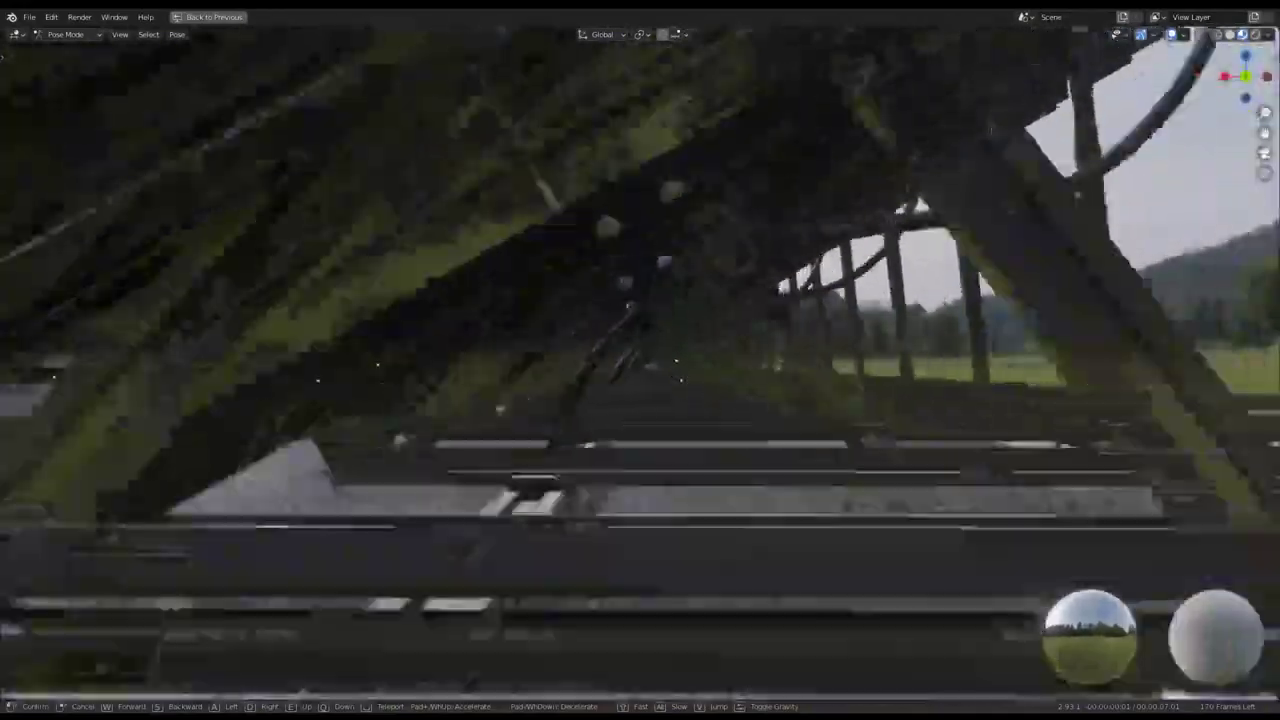
# - Move out from under the frames and look down on the panel rows from above
pyautogui.press('w')
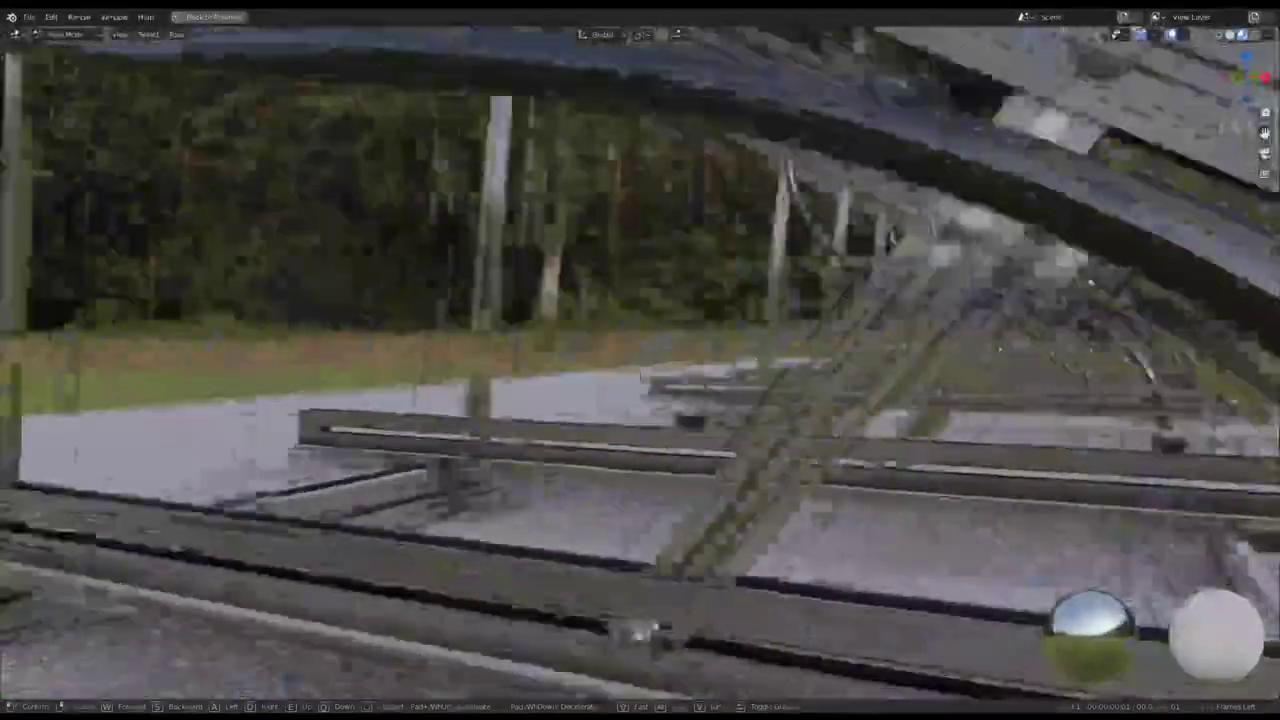
pyautogui.press('s')
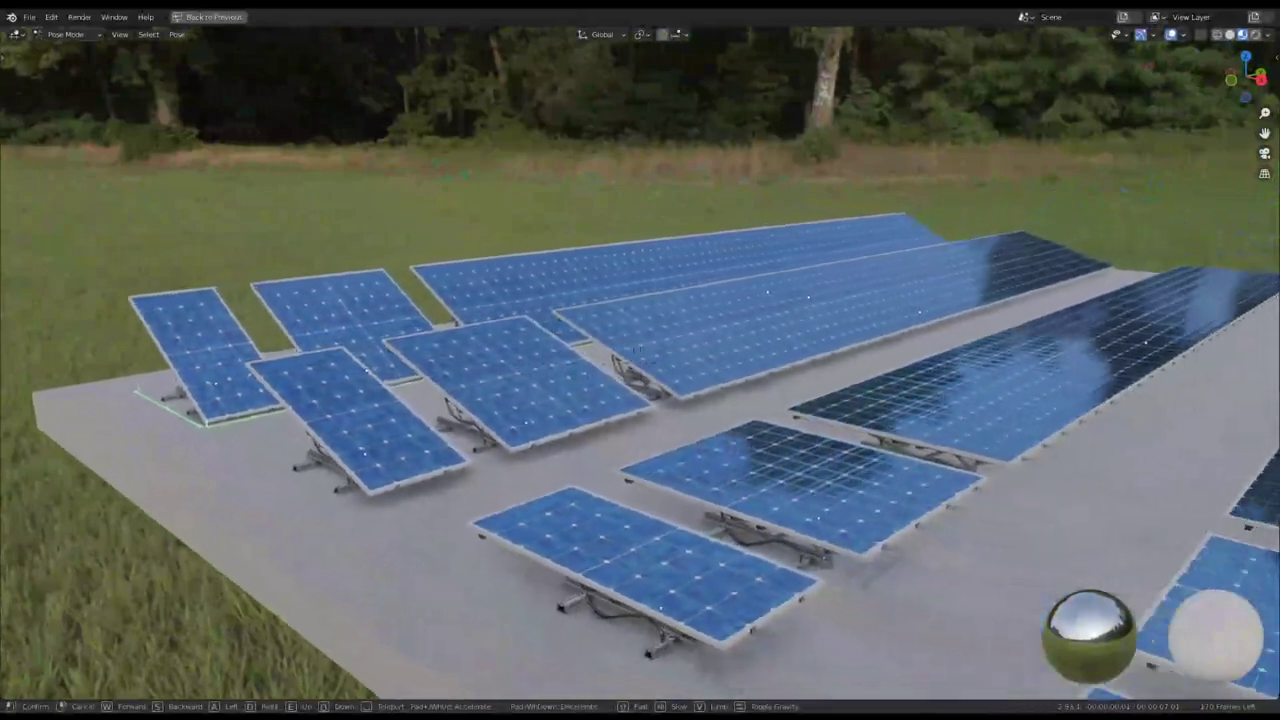
pyautogui.moveTo(743, 371); pyautogui.dragTo(827, 438, button='middle')
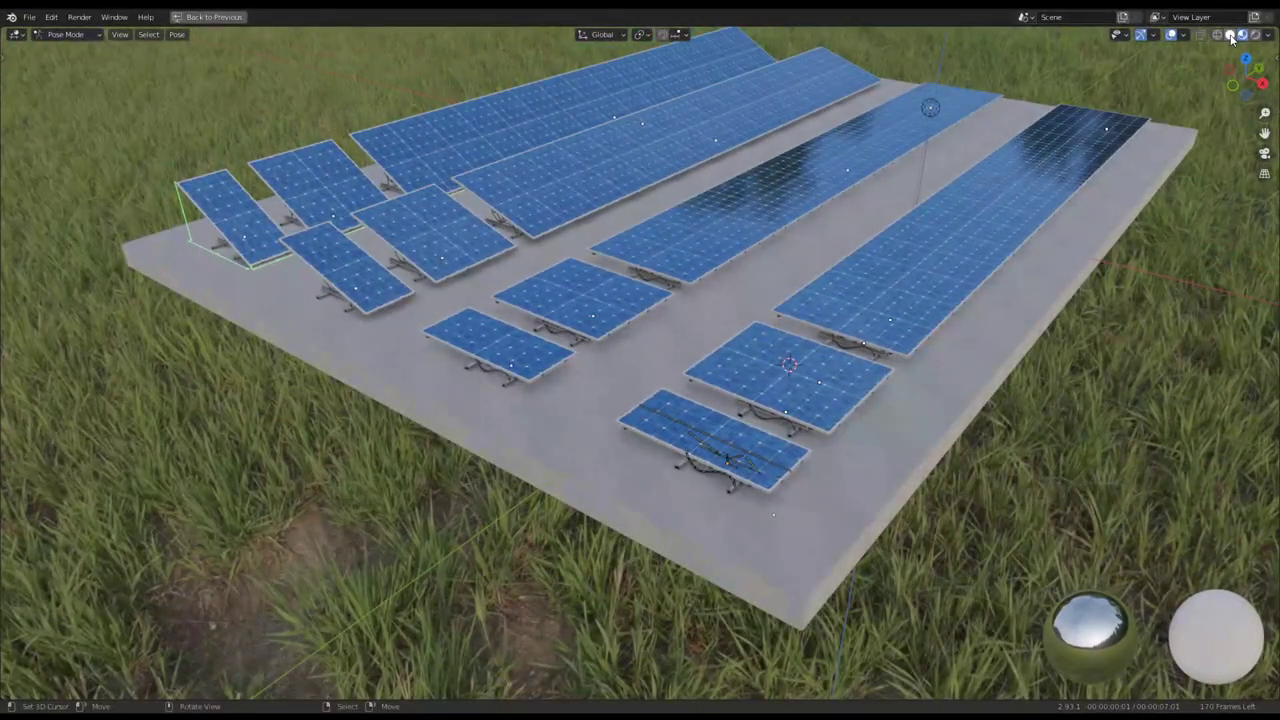
# - Switch the viewport to Solid shading and zoom in on the panels
pyautogui.click(1230, 35)
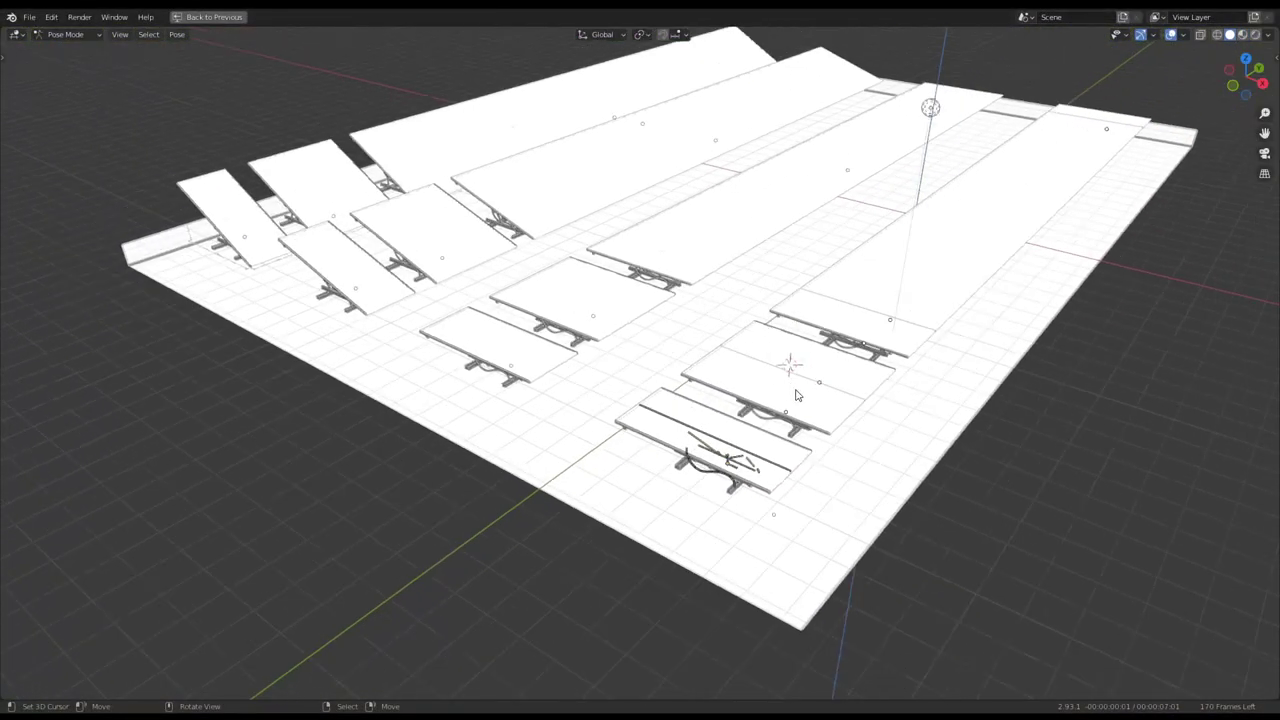
pyautogui.scroll(3, 797, 395)
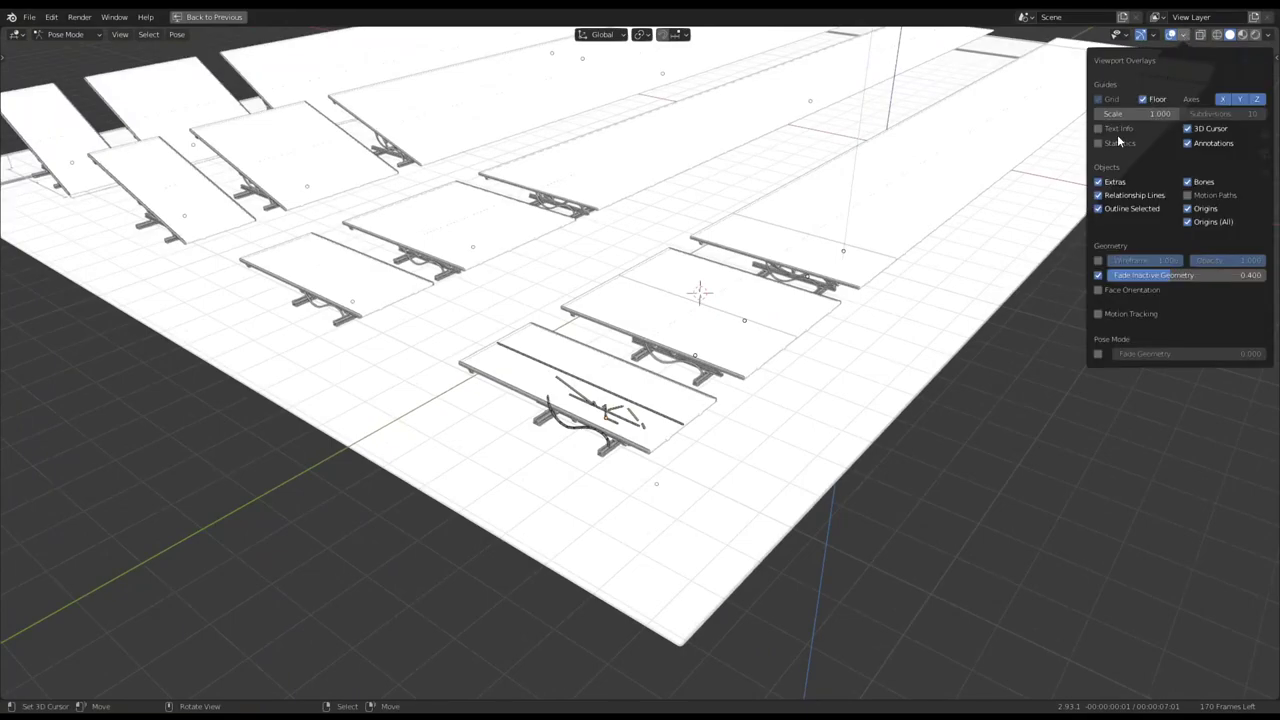
pyautogui.scroll(2, 520, 380)
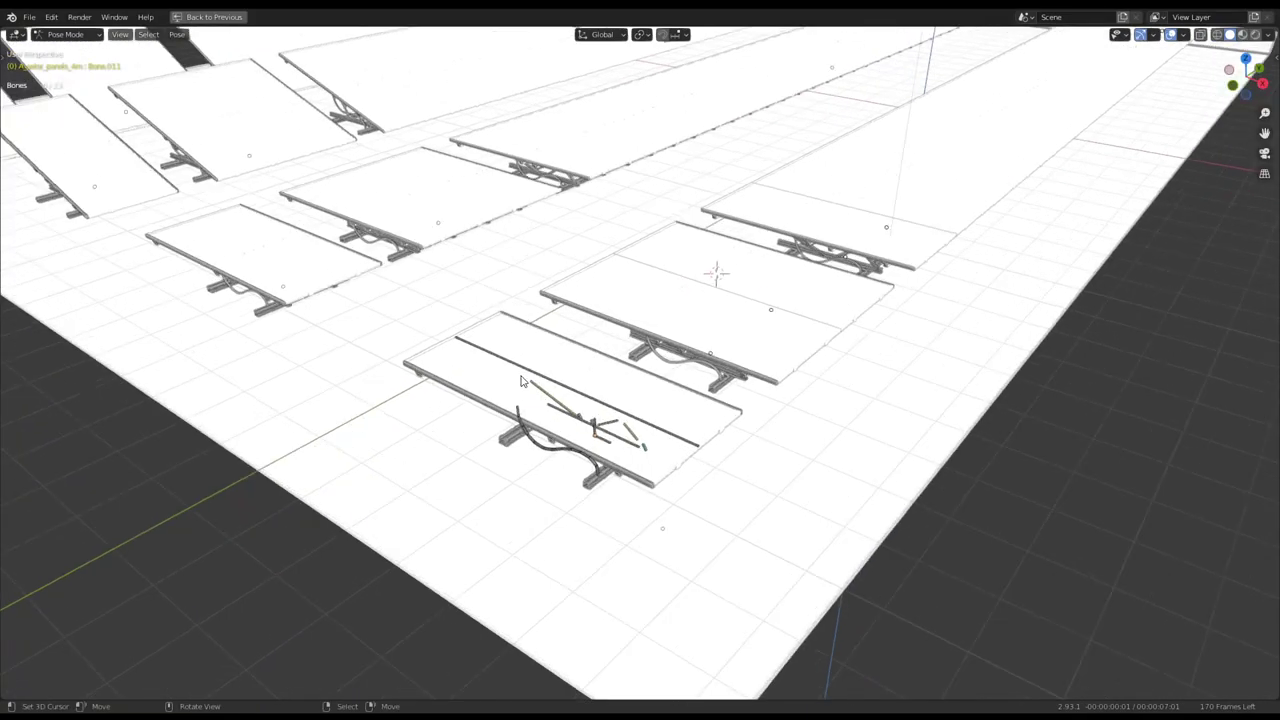
pyautogui.scroll(2, 520, 380)
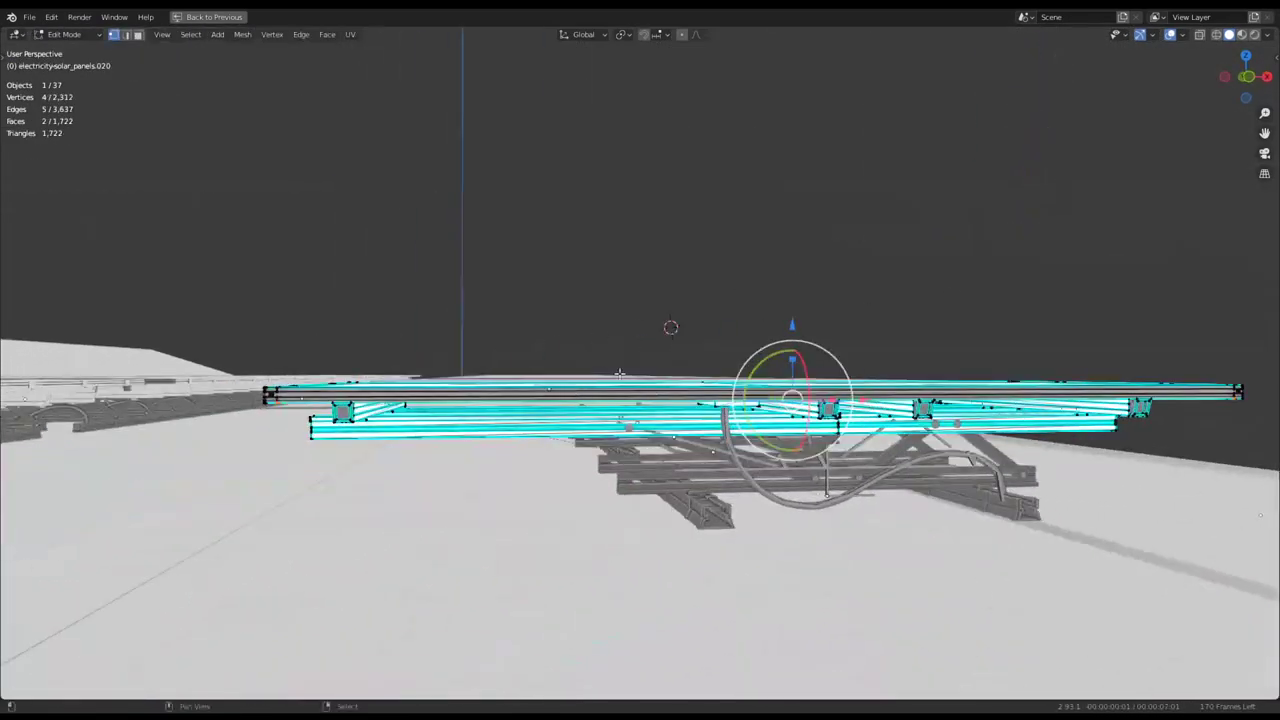
# - Select everything and play the panels' tilting animation
pyautogui.moveTo(620, 373)
pyautogui.mouseDown(button='middle')
pyautogui.moveTo(783, 326)
pyautogui.moveTo(830, 347)
pyautogui.moveTo(733, 365)
pyautogui.moveTo(829, 334)
pyautogui.moveTo(566, 323)
pyautogui.moveTo(782, 349)
pyautogui.moveTo(796, 289)
pyautogui.mouseUp(button='middle')
pyautogui.press('a')
pyautogui.press('space')
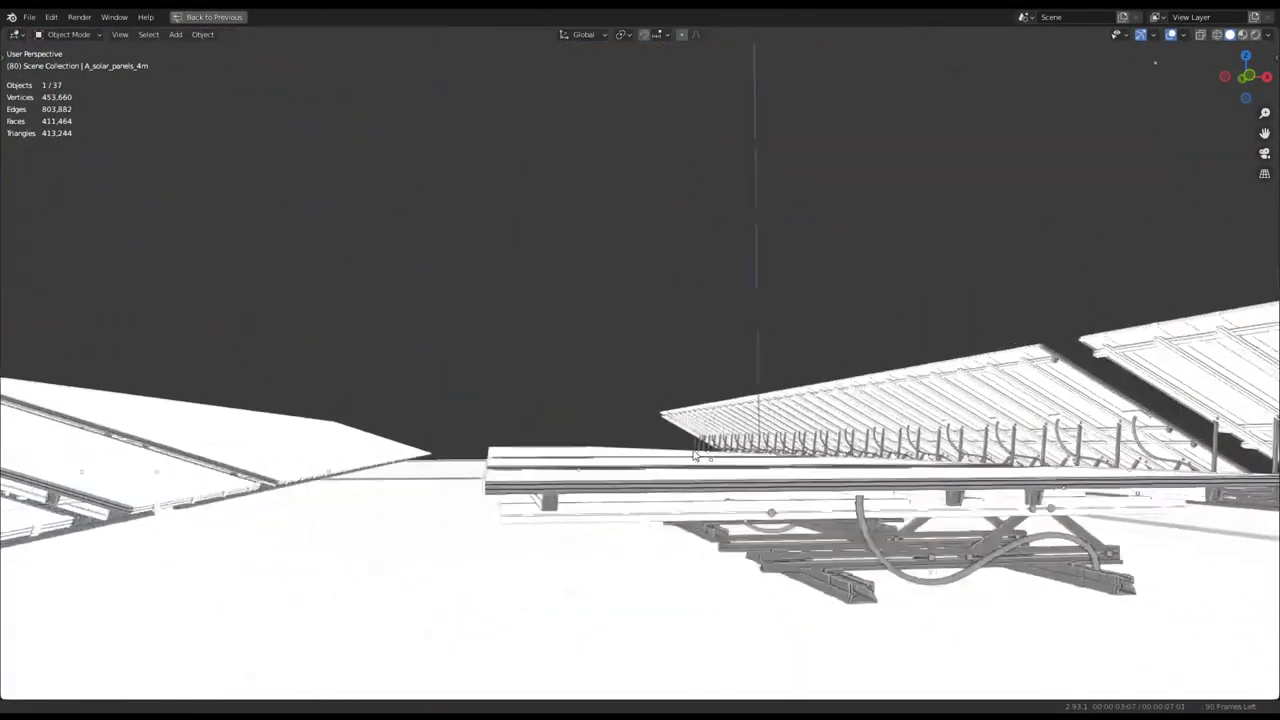
# - Inspect a tilted panel frame's mesh in Edit Mode from overhead, then return to Object Mode
pyautogui.moveTo(695, 455); pyautogui.dragTo(491, 467, button='middle')
pyautogui.press('Tab')
pyautogui.moveTo(476, 388)
pyautogui.mouseDown(button='middle')
pyautogui.moveTo(515, 419)
pyautogui.moveTo(882, 478)
pyautogui.moveTo(886, 462)
pyautogui.moveTo(830, 453)
pyautogui.mouseUp(button='middle')
pyautogui.scroll(5, 600, 430)
pyautogui.scroll(3, 600, 430)
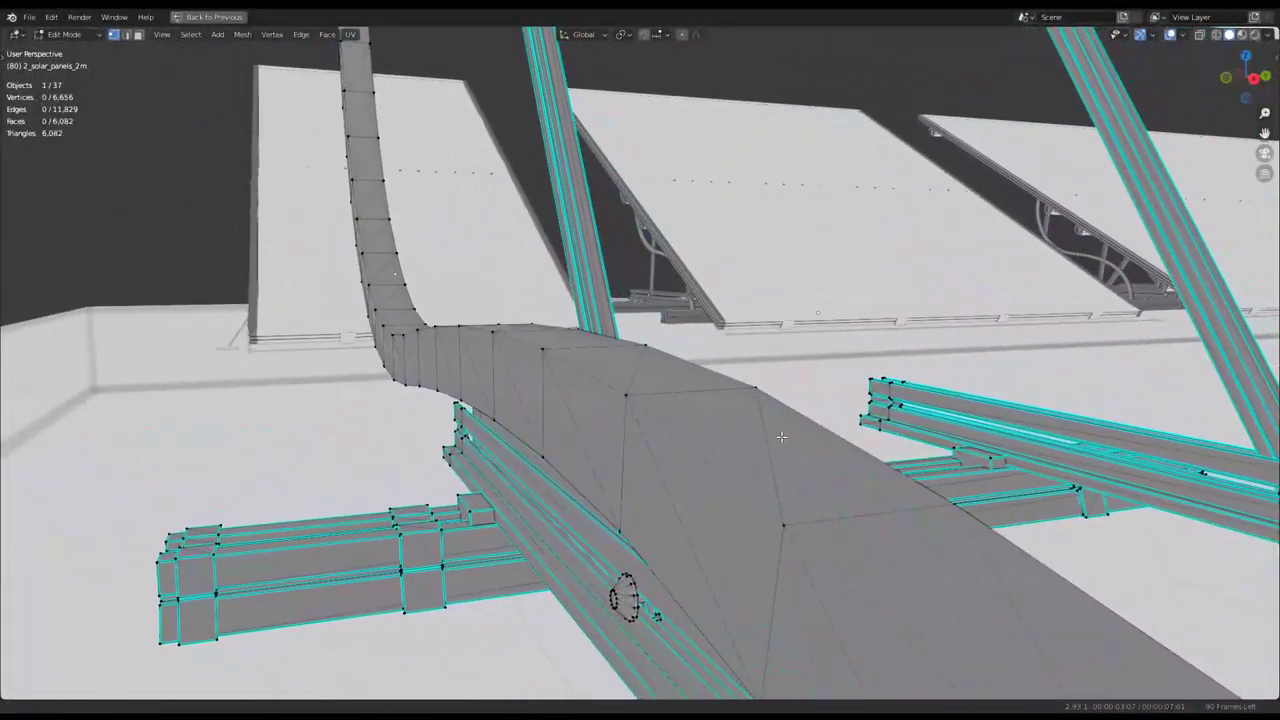
pyautogui.press('Tab')
# - Show Rendered shading and put the selected support frame into Edit Mode from a low angle
pyautogui.click(1256, 36)
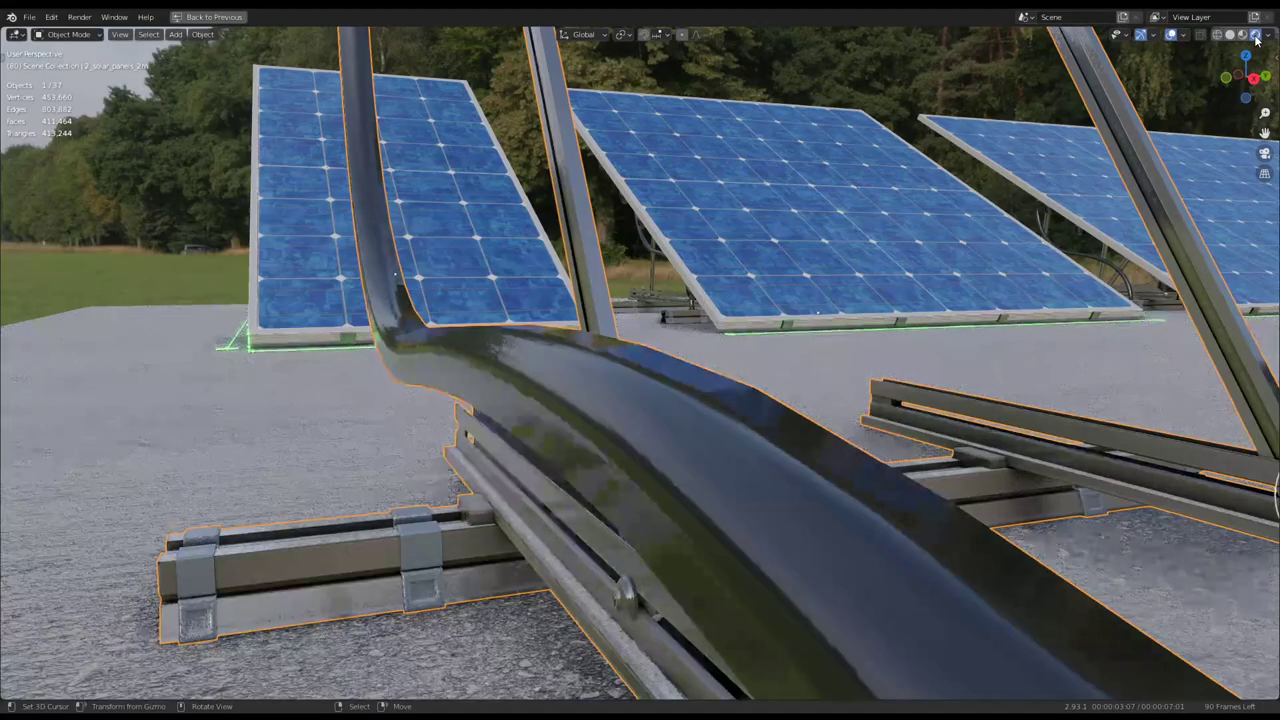
pyautogui.moveTo(542, 195)
pyautogui.mouseDown(button='middle')
pyautogui.moveTo(563, 224)
pyautogui.moveTo(558, 206)
pyautogui.moveTo(615, 210)
pyautogui.moveTo(731, 307)
pyautogui.moveTo(765, 314)
pyautogui.moveTo(712, 355)
pyautogui.moveTo(737, 263)
pyautogui.moveTo(733, 302)
pyautogui.moveTo(498, 292)
pyautogui.moveTo(486, 271)
pyautogui.moveTo(511, 312)
pyautogui.moveTo(438, 304)
pyautogui.moveTo(273, 322)
pyautogui.moveTo(489, 332)
pyautogui.moveTo(646, 313)
pyautogui.moveTo(475, 425)
pyautogui.moveTo(693, 314)
pyautogui.mouseUp(button='middle')
pyautogui.press('Tab')
pyautogui.press('Tab')
pyautogui.press('Tab')
pyautogui.press('Tab')
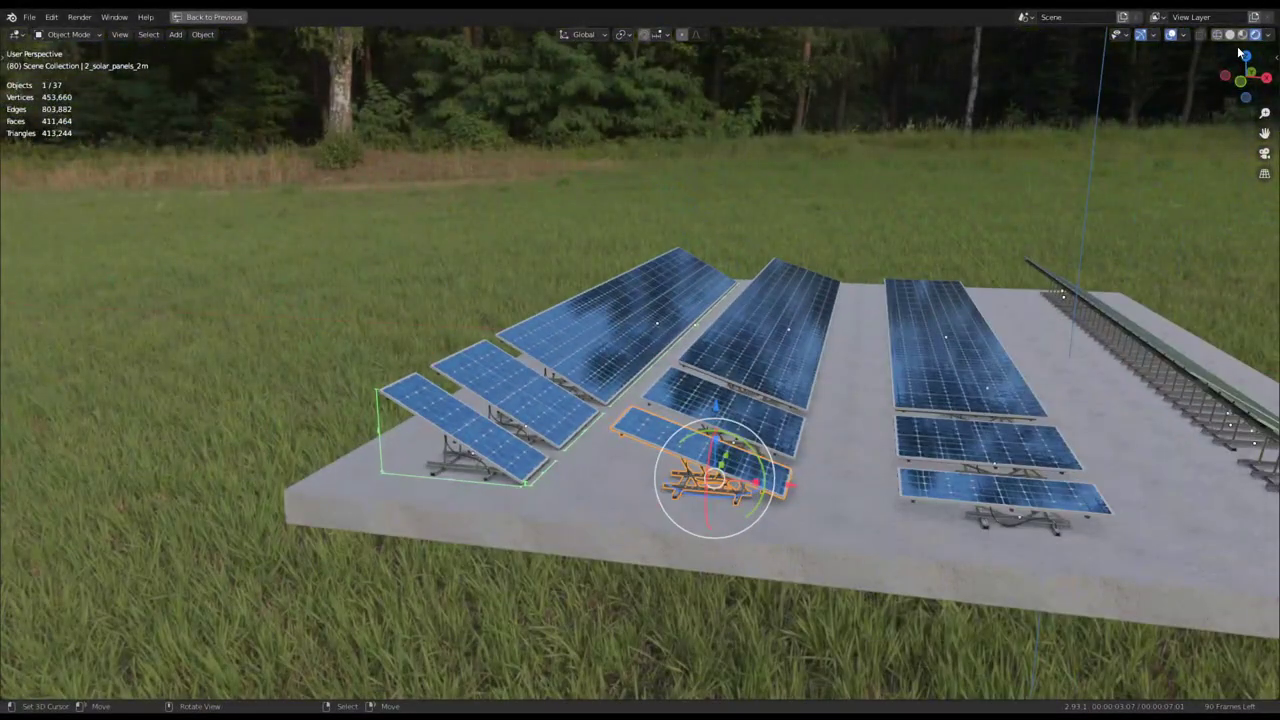
# - Restore the full layout and set the render engine to Cycles
pyautogui.hotkey('ctrl', 'space')
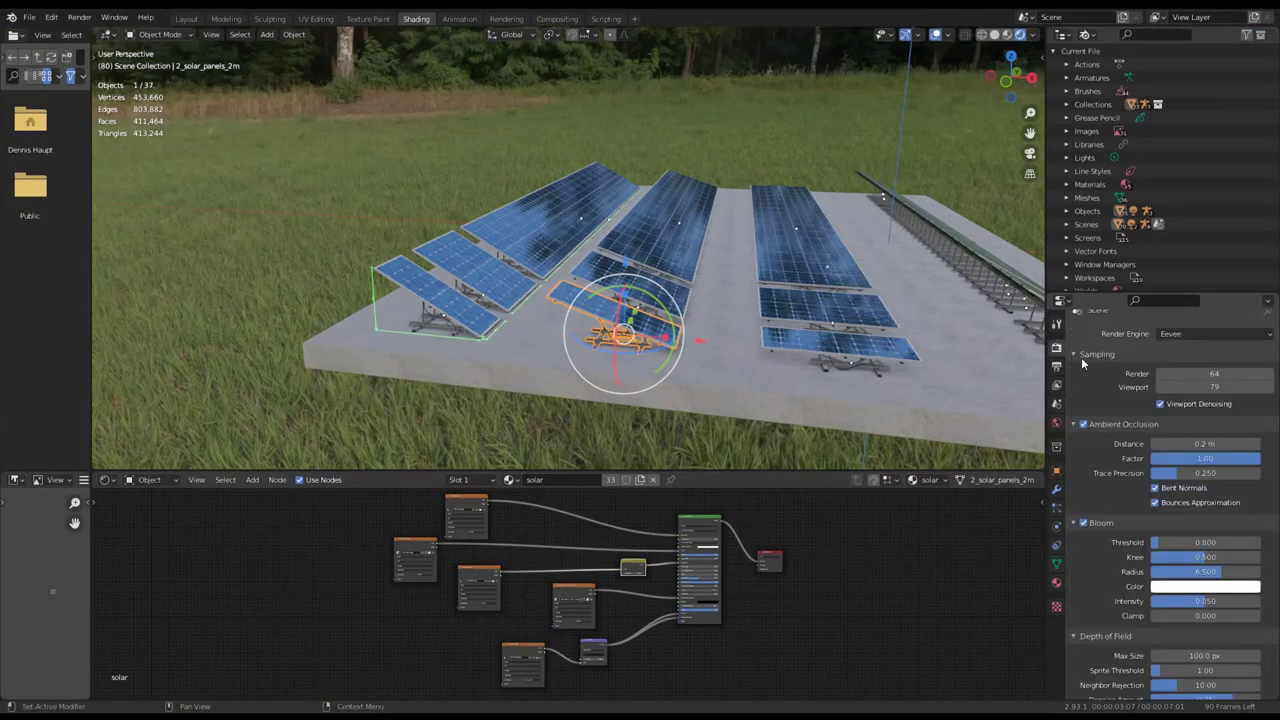
pyautogui.click(1201, 378)
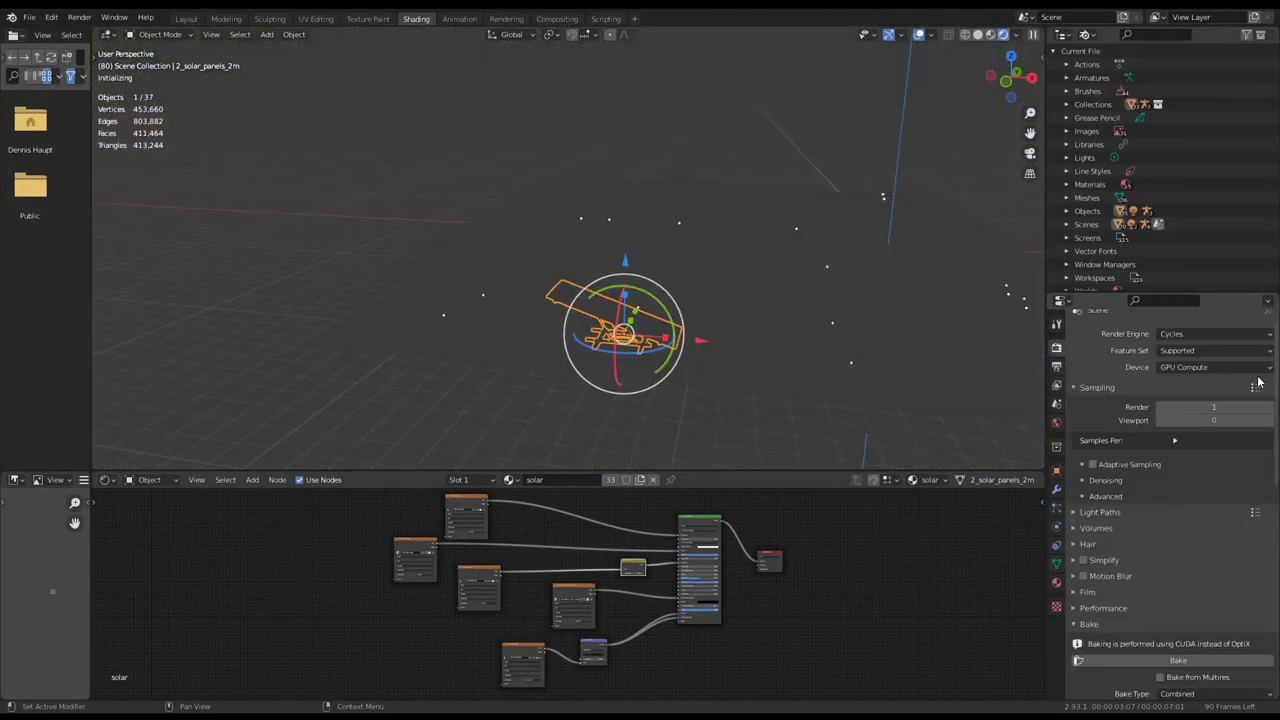
pyautogui.moveTo(690, 167); pyautogui.dragTo(832, 200, button='middle')
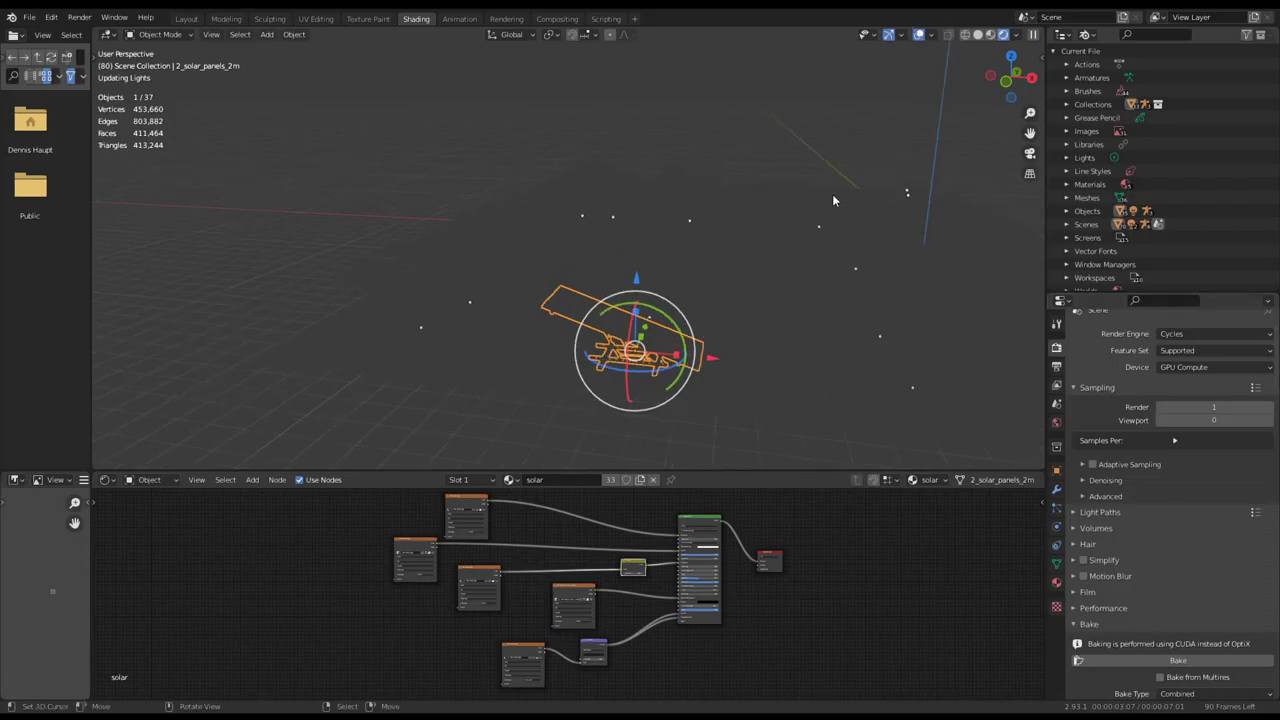
pyautogui.hotkey('ctrl', 'alt', 'space')
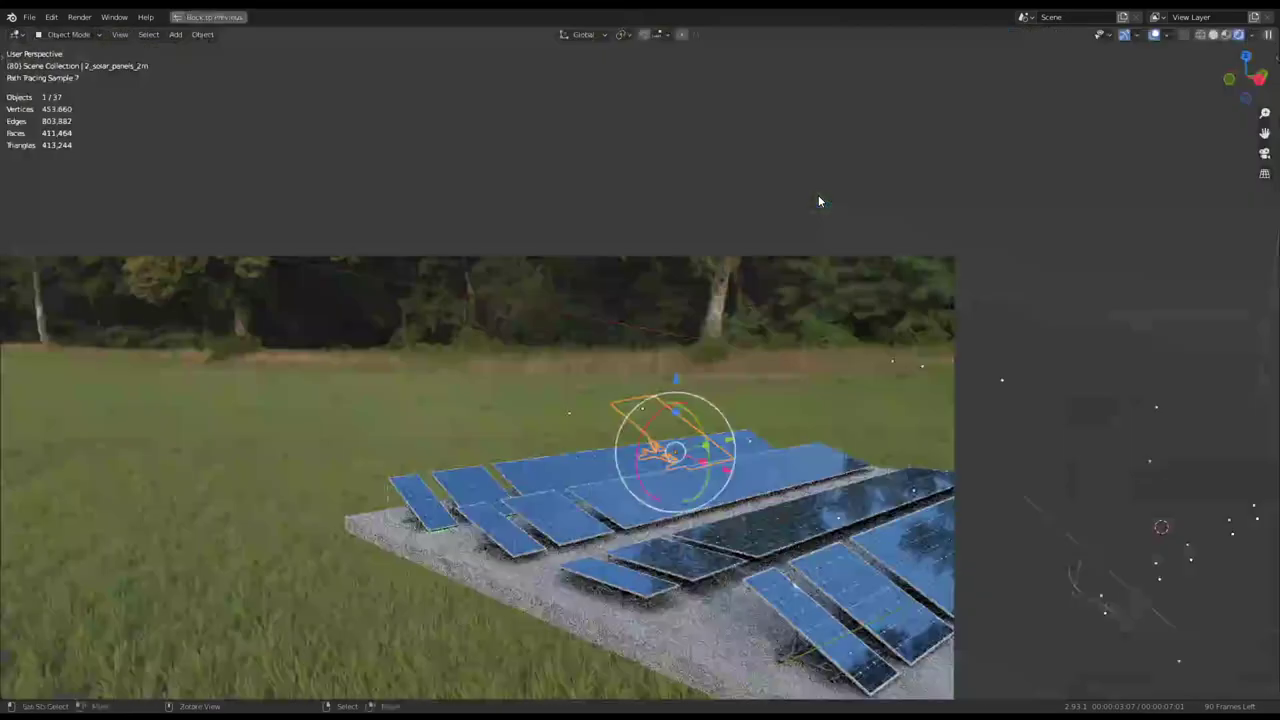
pyautogui.moveTo(818, 195)
pyautogui.mouseDown(button='middle')
pyautogui.moveTo(750, 260)
pyautogui.moveTo(700, 250)
pyautogui.mouseUp(button='middle')
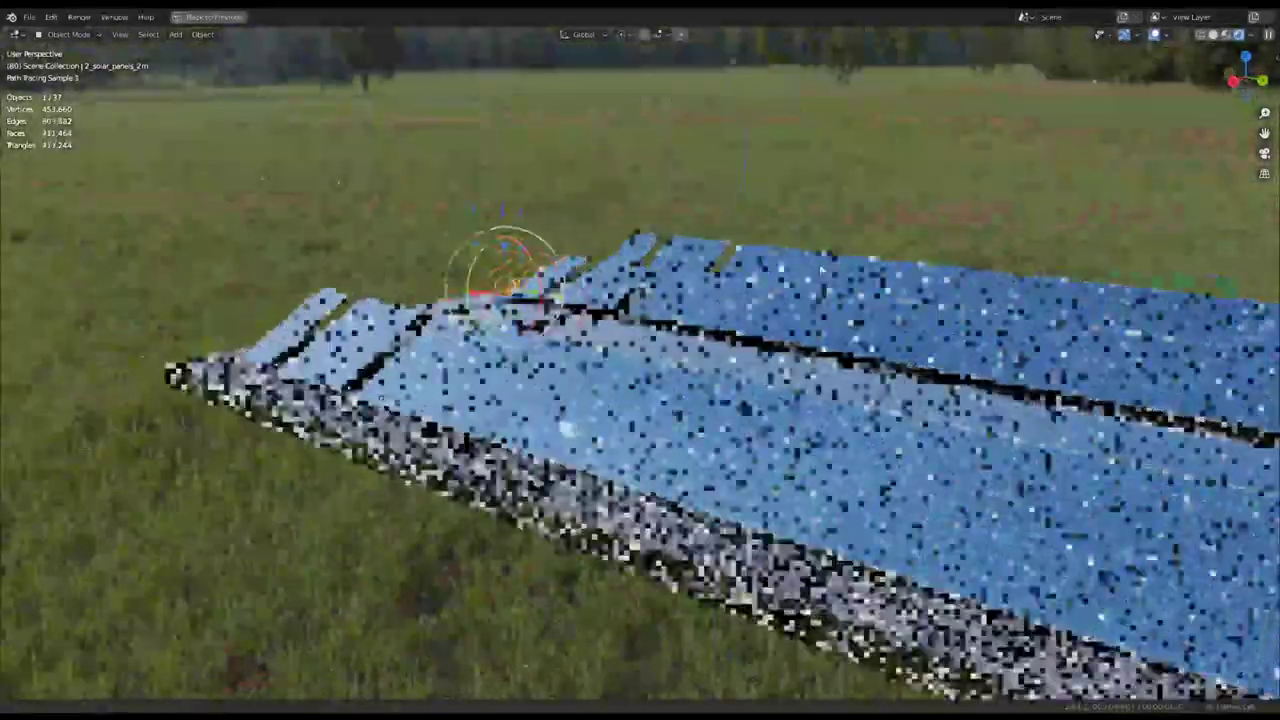
pyautogui.scroll(5, 638, 238)
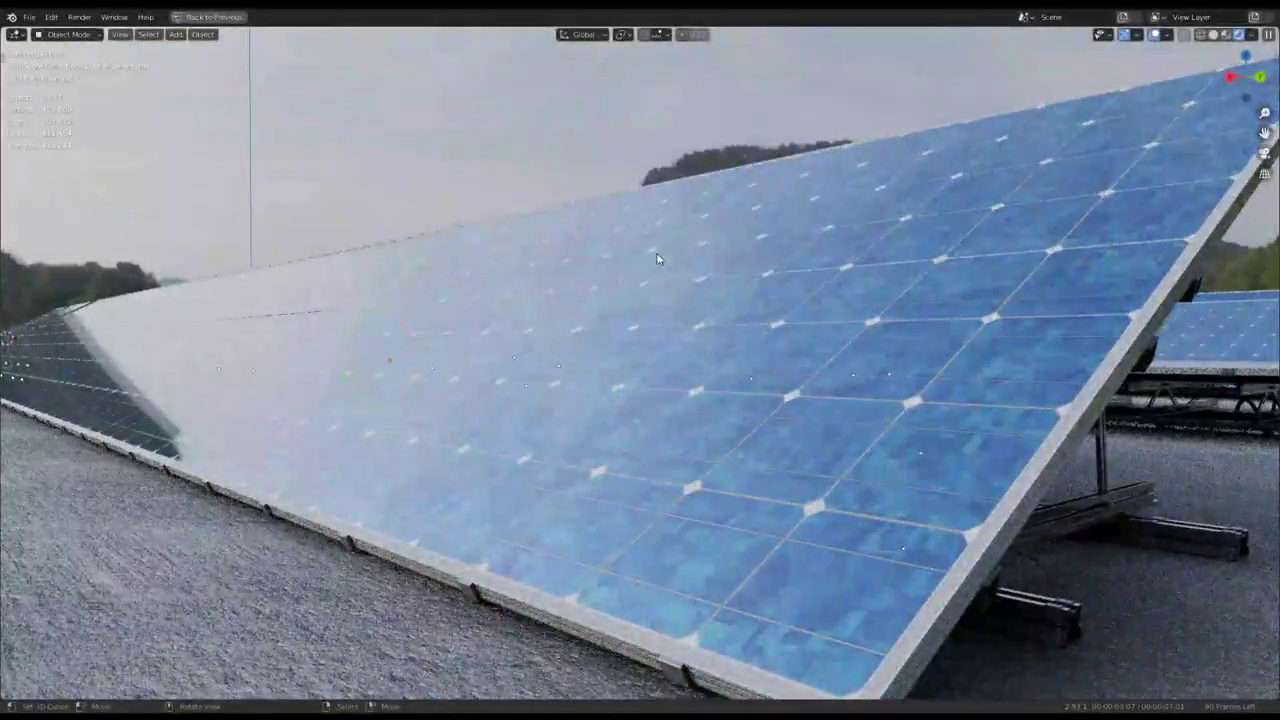
pyautogui.scroll(-4, 656, 258)
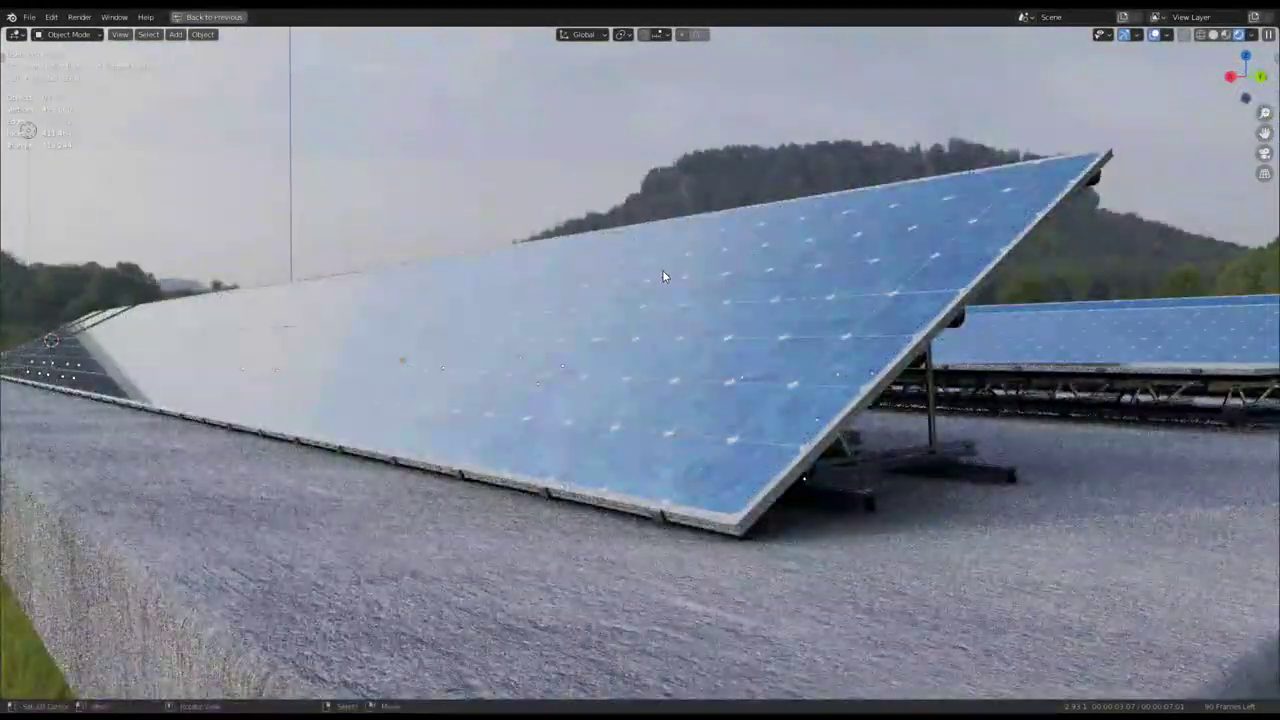
pyautogui.moveTo(847, 246)
pyautogui.mouseDown(button='middle')
pyautogui.moveTo(712, 270)
pyautogui.moveTo(846, 216)
pyautogui.mouseUp(button='middle')
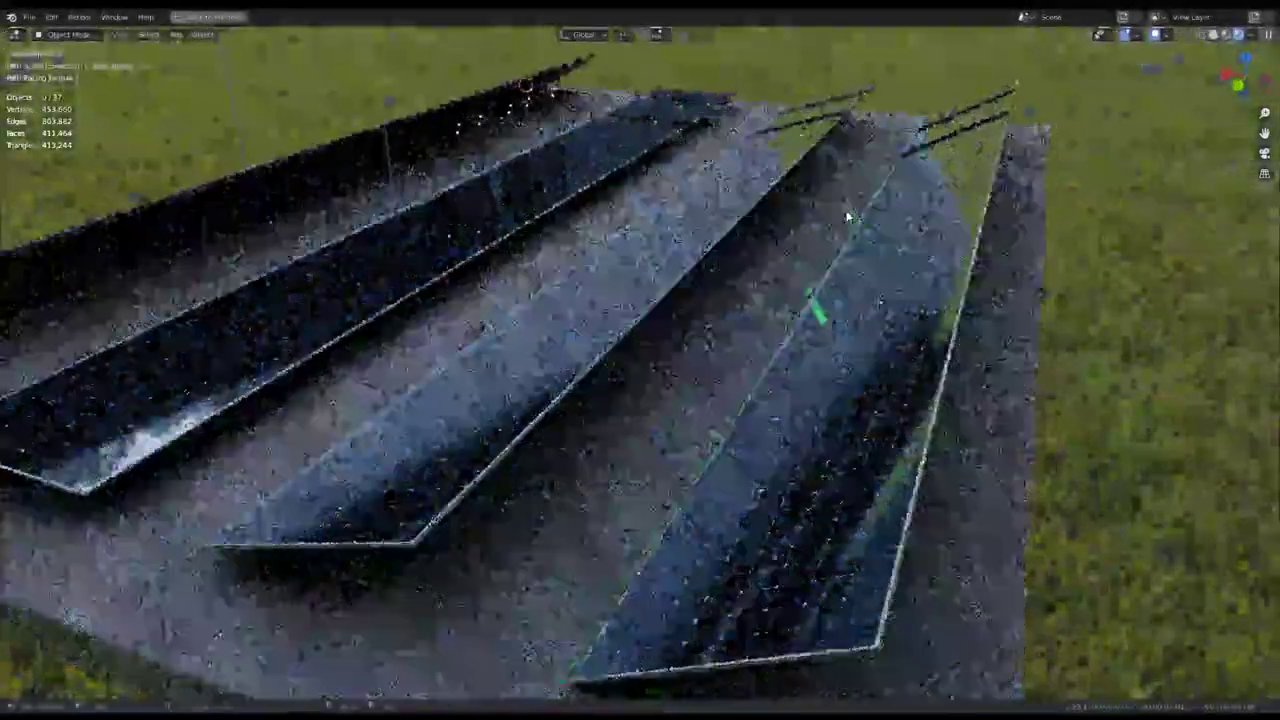
pyautogui.scroll(3, 846, 210)
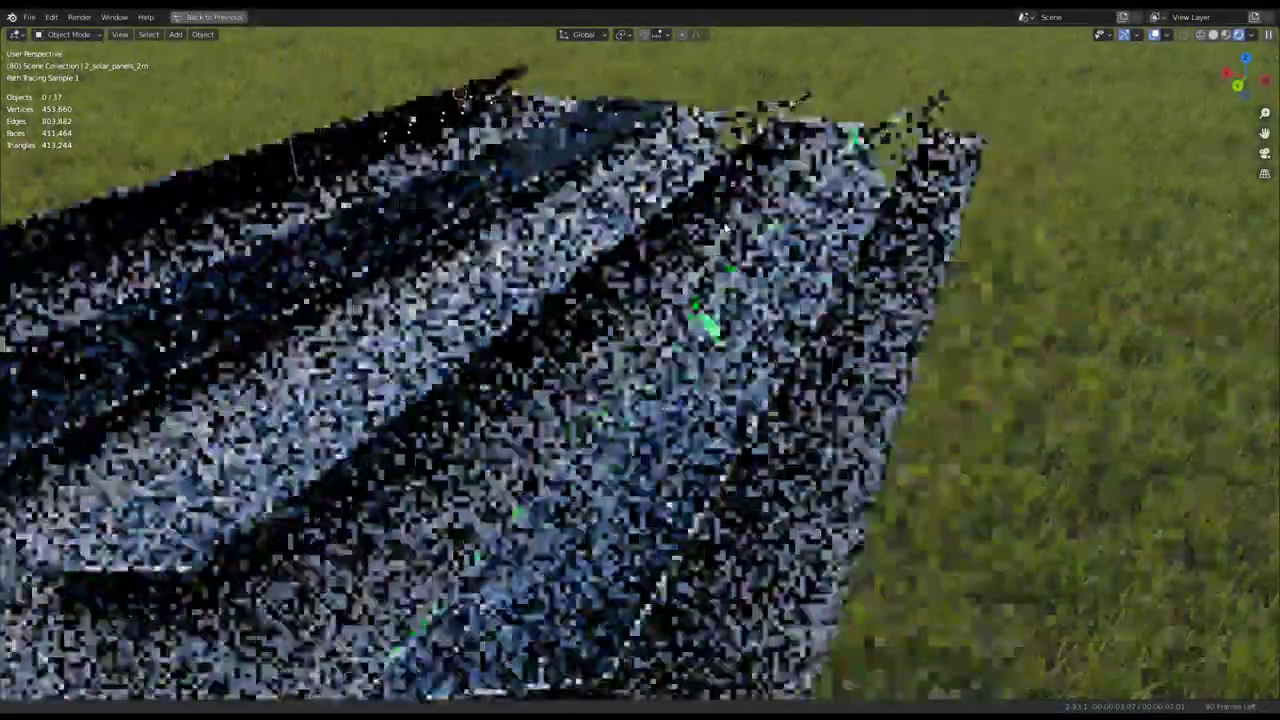
pyautogui.scroll(4, 846, 210)
pyautogui.moveTo(616, 416); pyautogui.dragTo(616, 360, button='middle')
pyautogui.scroll(4, 616, 416)
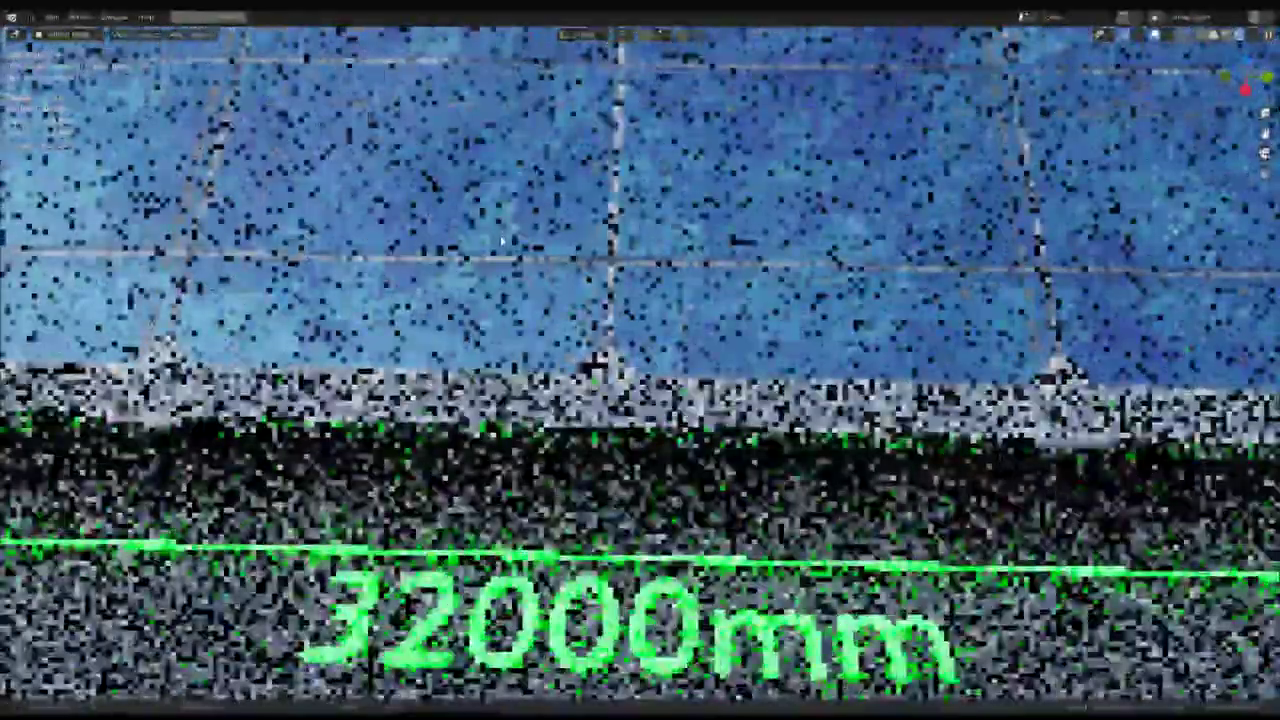
pyautogui.scroll(-2, 514, 222)
pyautogui.scroll(-2, 514, 222)
pyautogui.moveTo(584, 420)
pyautogui.mouseDown(button='middle')
pyautogui.moveTo(685, 338)
pyautogui.moveTo(668, 533)
pyautogui.moveTo(677, 571)
pyautogui.moveTo(696, 533)
pyautogui.mouseUp(button='middle')
pyautogui.moveTo(713, 473); pyautogui.dragTo(702, 476, button='middle')
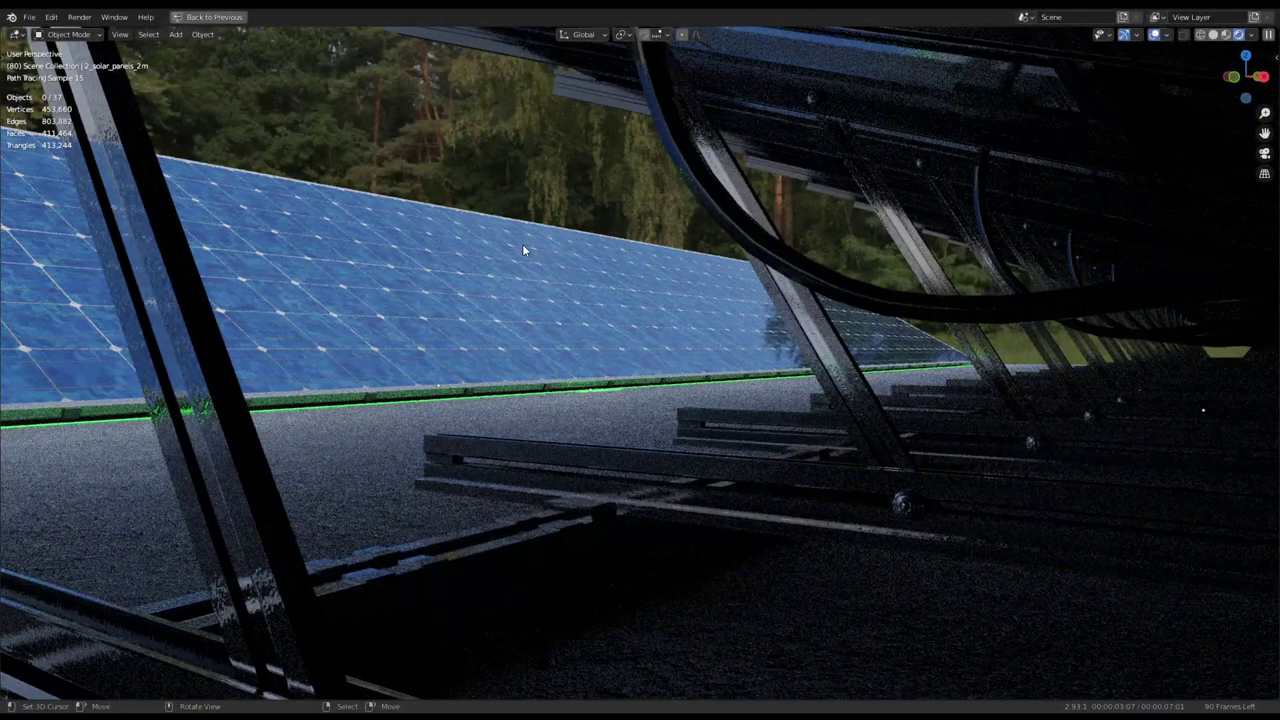
pyautogui.moveTo(522, 250)
pyautogui.mouseDown(button='middle')
pyautogui.moveTo(578, 293)
pyautogui.moveTo(548, 356)
pyautogui.moveTo(293, 262)
pyautogui.moveTo(372, 295)
pyautogui.moveTo(364, 256)
pyautogui.mouseUp(button='middle')
pyautogui.scroll(3, 369, 284)
pyautogui.scroll(2, 364, 256)
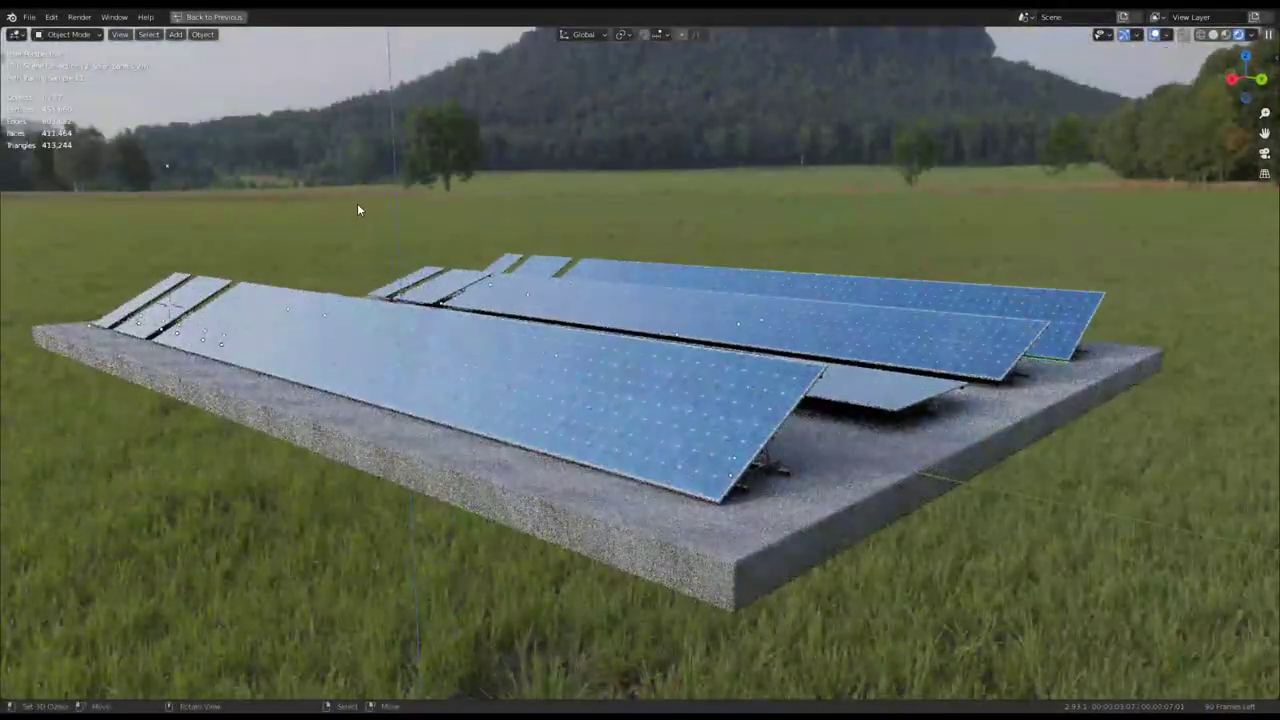